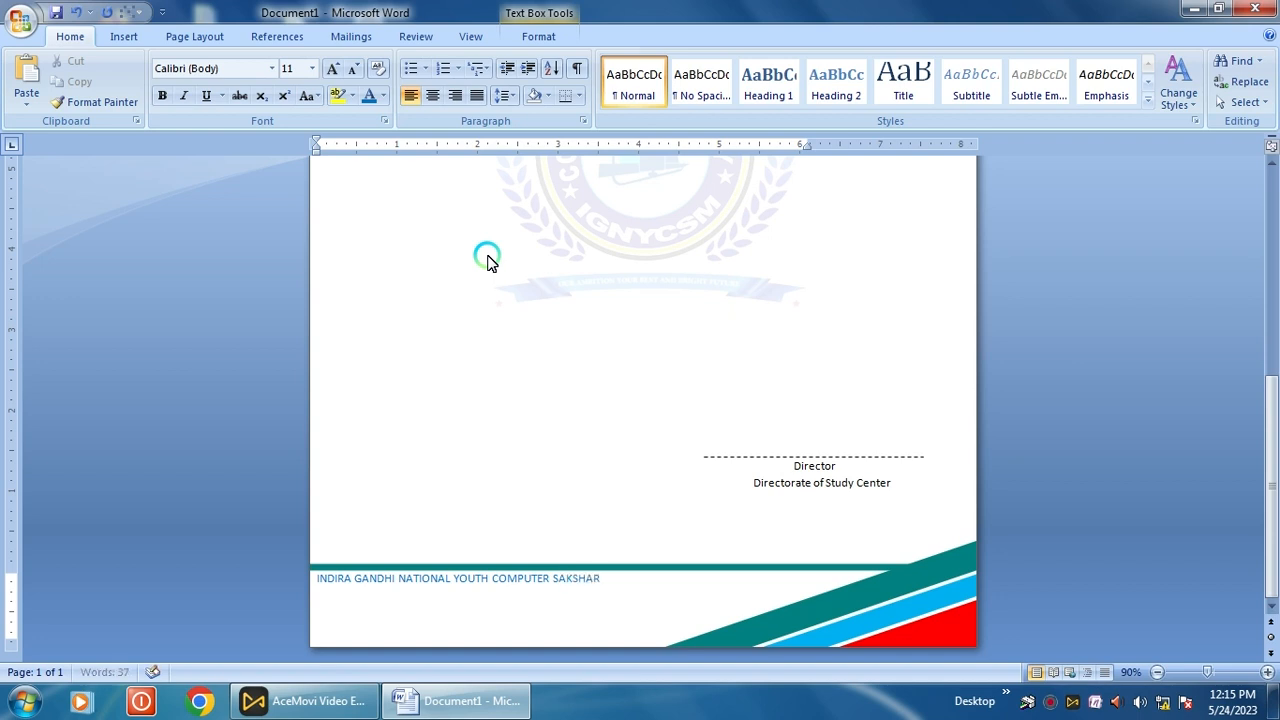
Finish the footer heading with MISSION and make it bold, centred Berlin Sans FB Demi
{"action": "type", "text": "MISSION"}
{"action": "left_click_drag", "start_coordinate": [689, 583], "coordinate": [314, 563]}
{"action": "left_click", "coordinate": [332, 68]}
{"action": "left_click", "coordinate": [332, 68]}
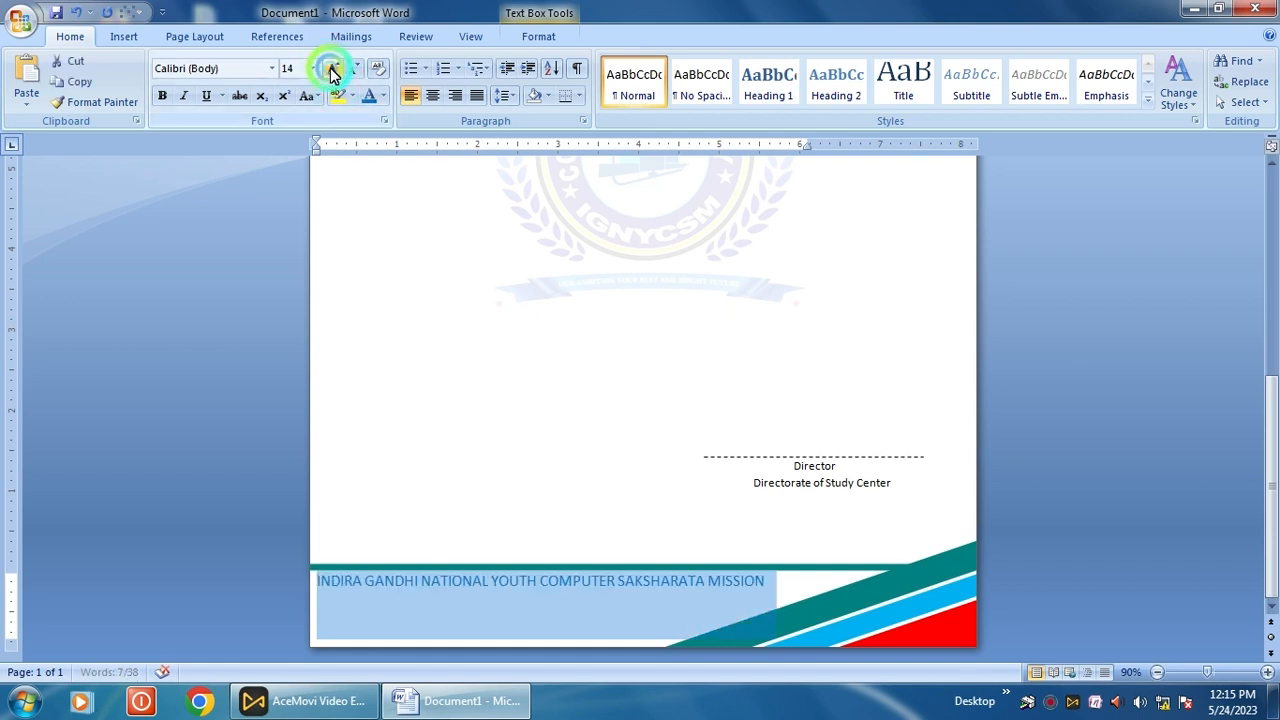
{"action": "left_click", "coordinate": [162, 95]}
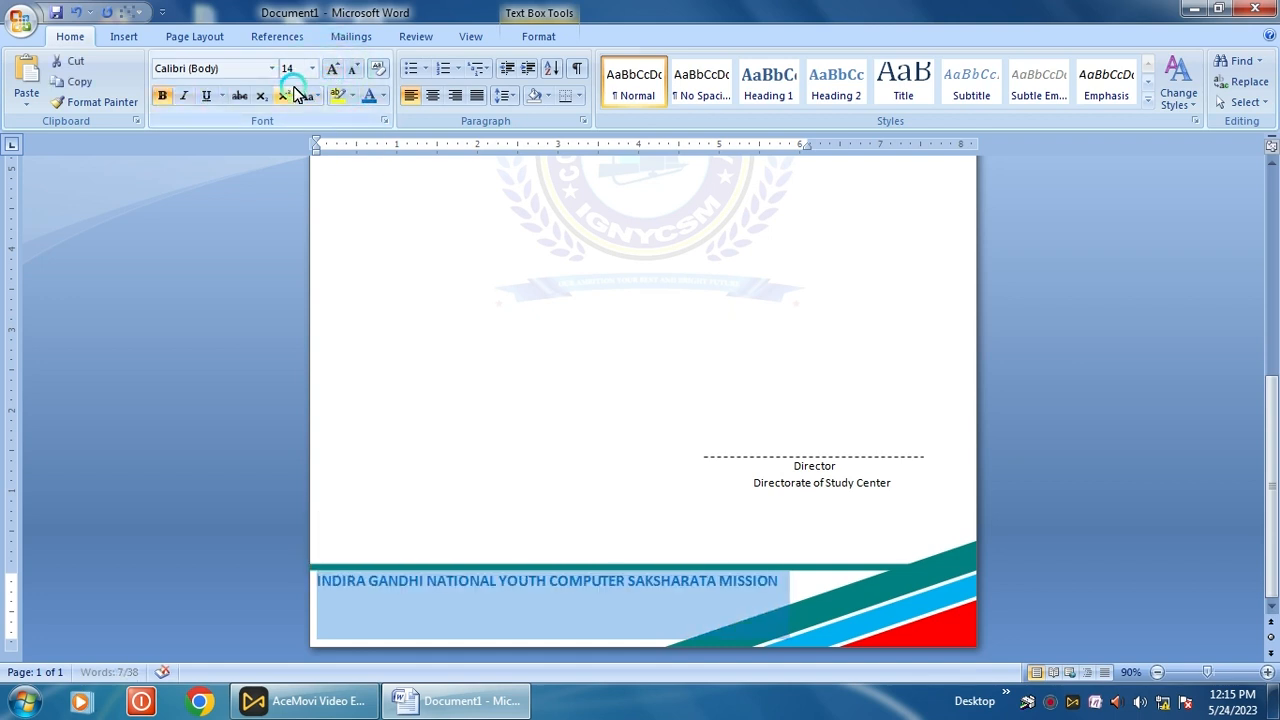
{"action": "left_click", "coordinate": [271, 68]}
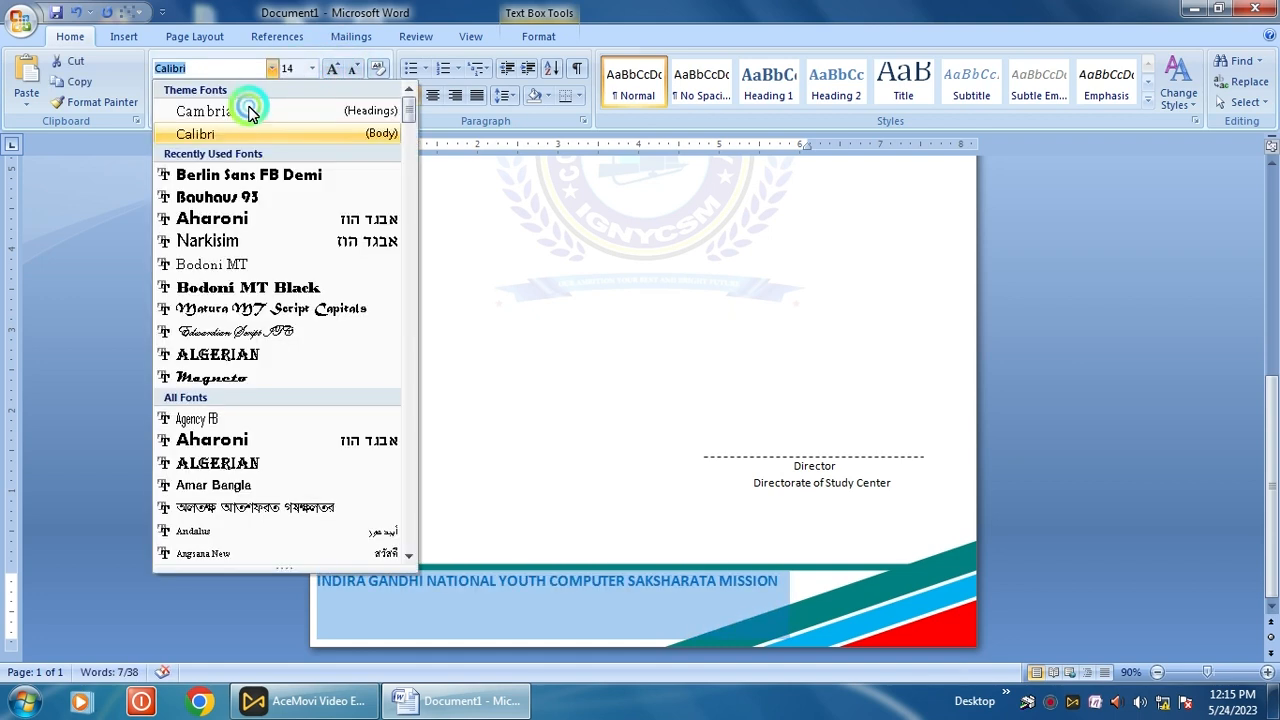
{"action": "left_click", "coordinate": [240, 175]}
{"action": "left_click", "coordinate": [353, 68]}
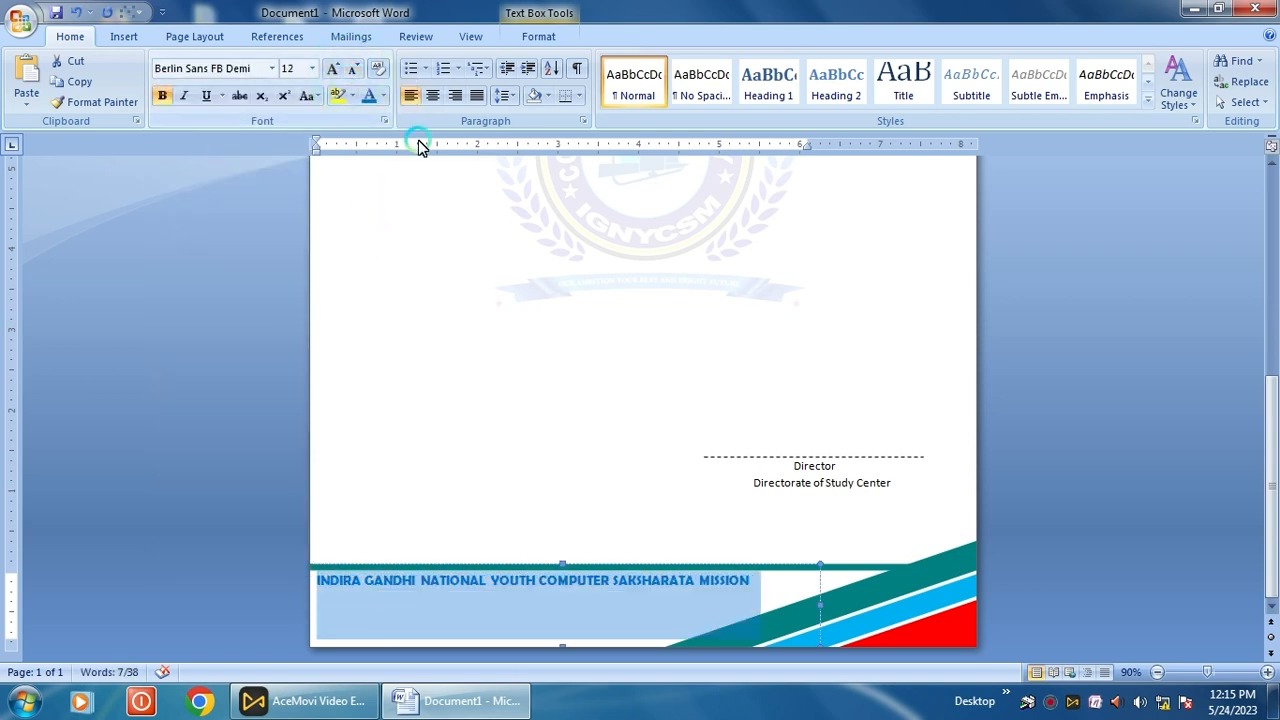
{"action": "left_click", "coordinate": [440, 96]}
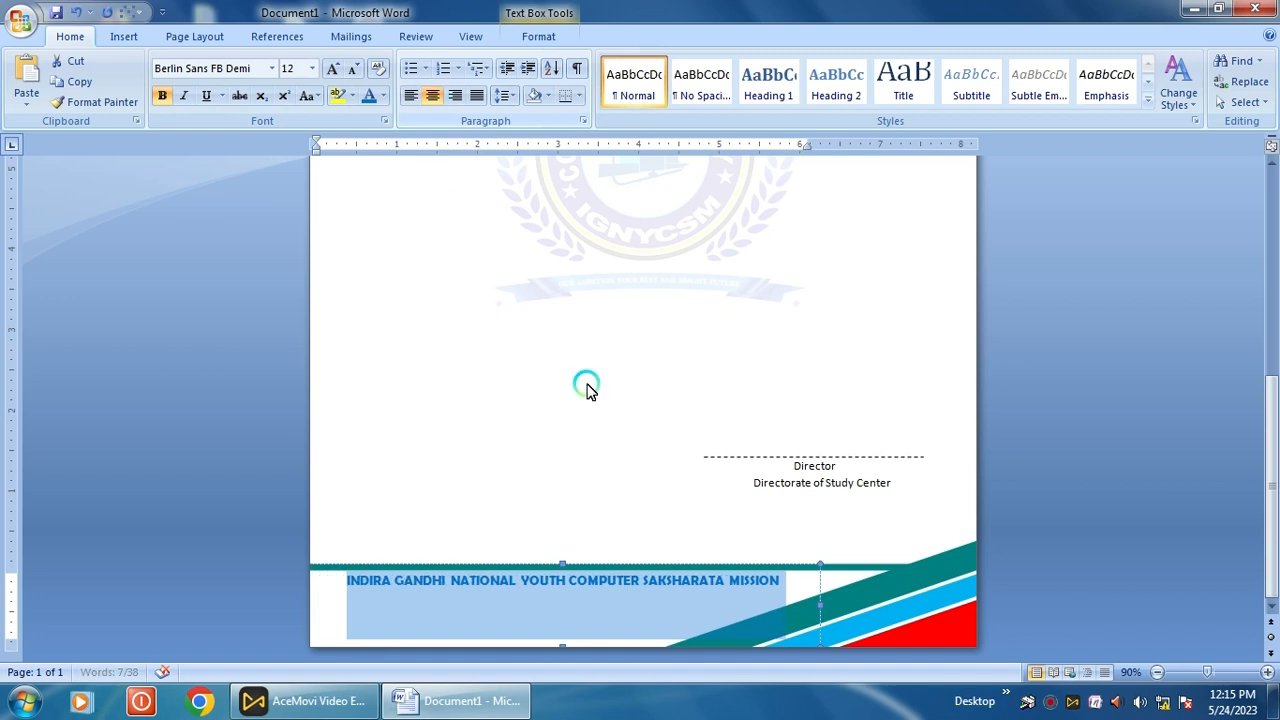
Set font size 10 for the line after the footer heading
{"action": "left_click", "coordinate": [787, 588]}
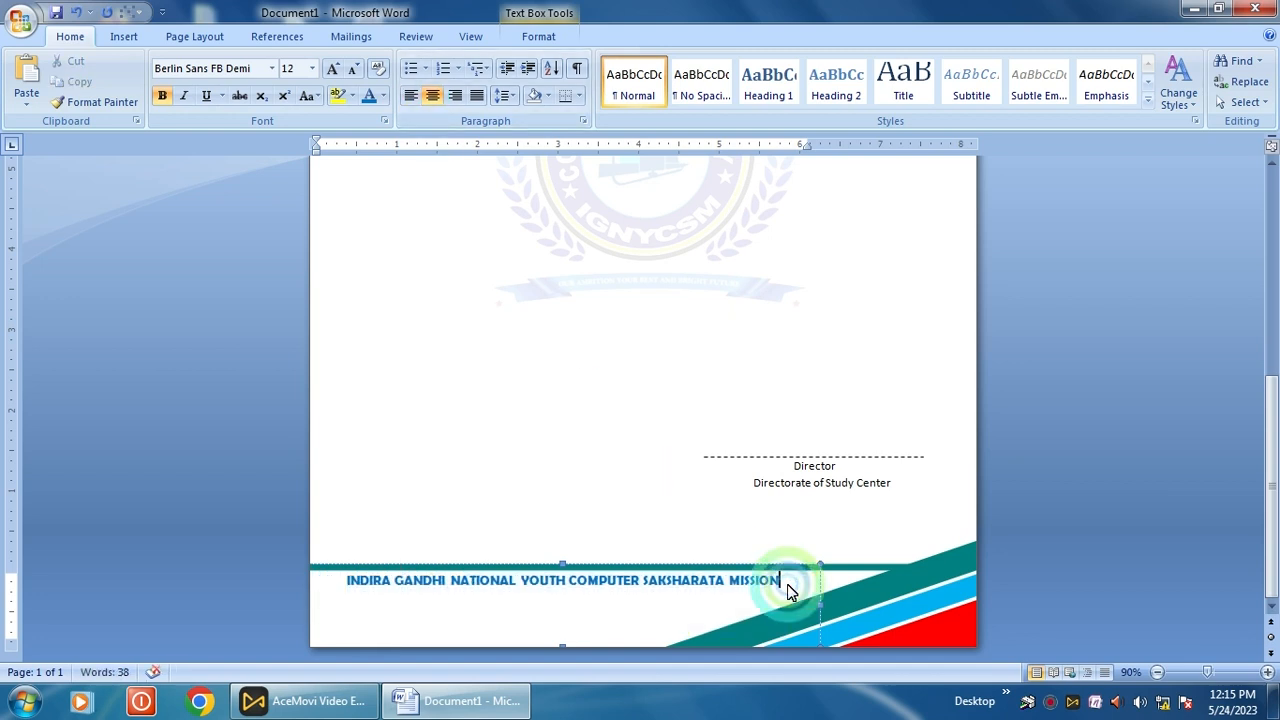
{"action": "left_click", "coordinate": [310, 67]}
{"action": "left_click", "coordinate": [294, 112]}
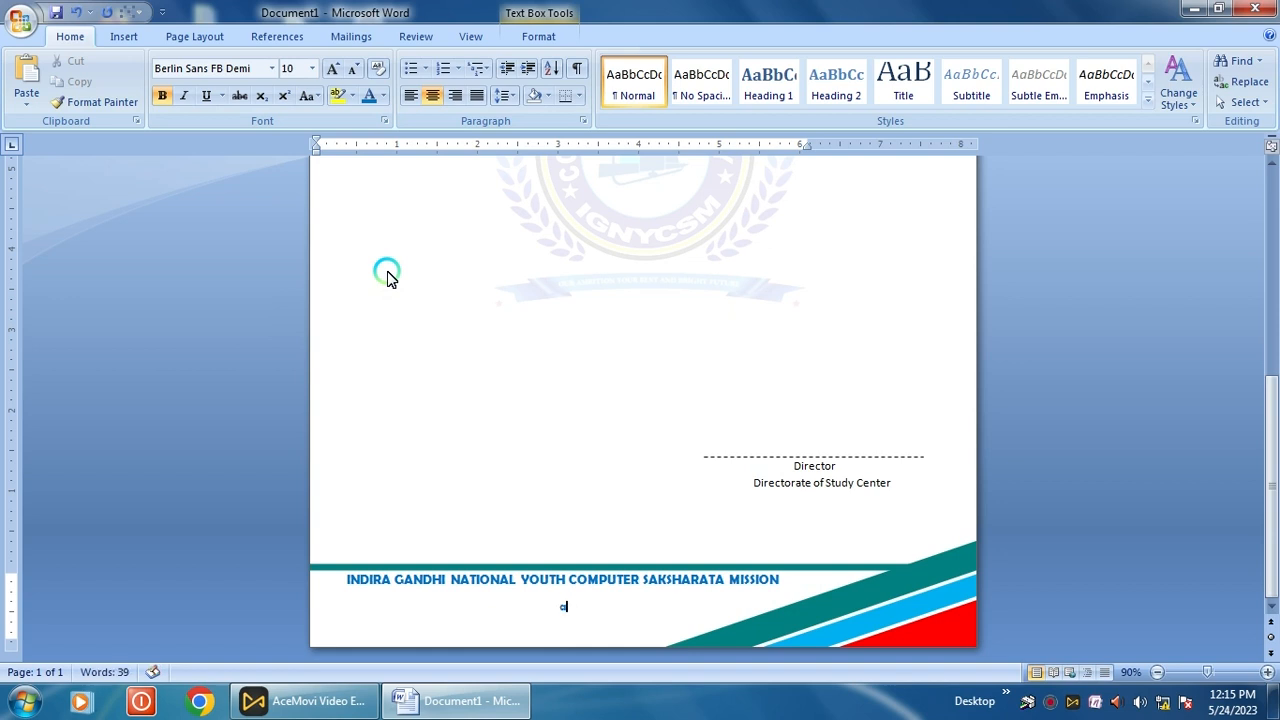
Type 'A National Programme of Information Technology Education', correcting the misspelled Techonology to Technology
{"action": "type", "text": "A National Programm"}
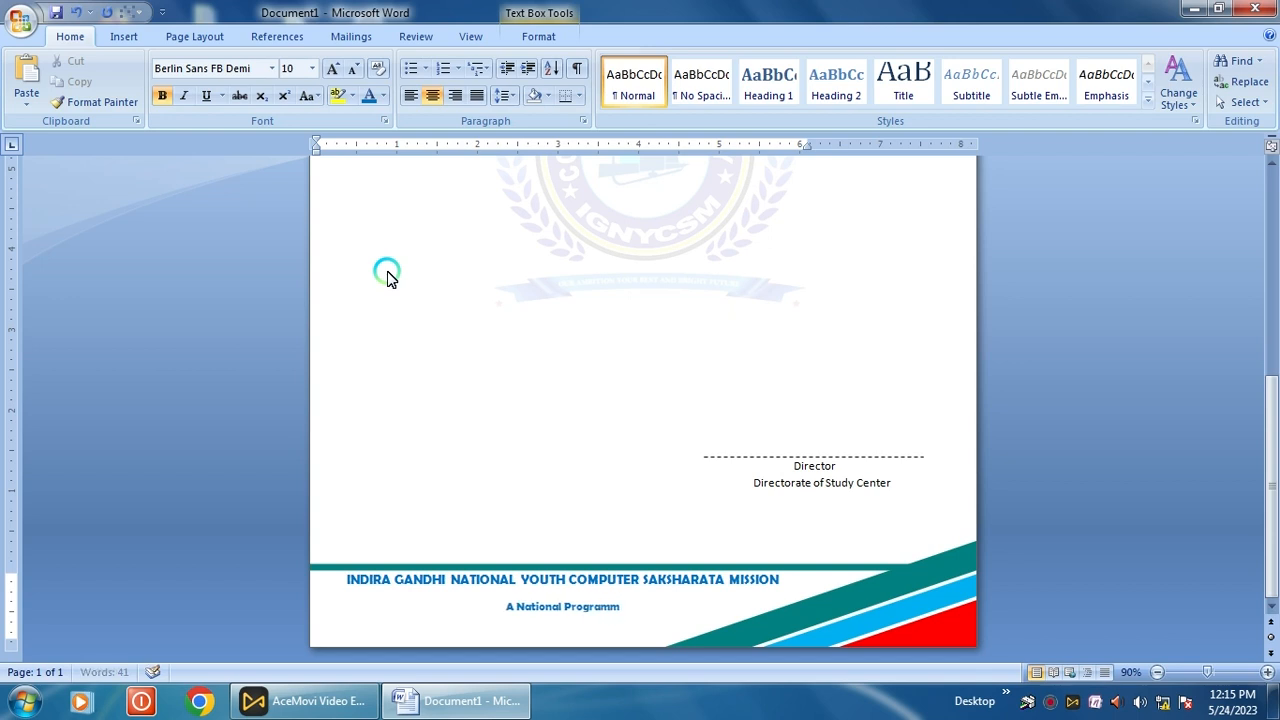
{"action": "type", "text": "e of In"}
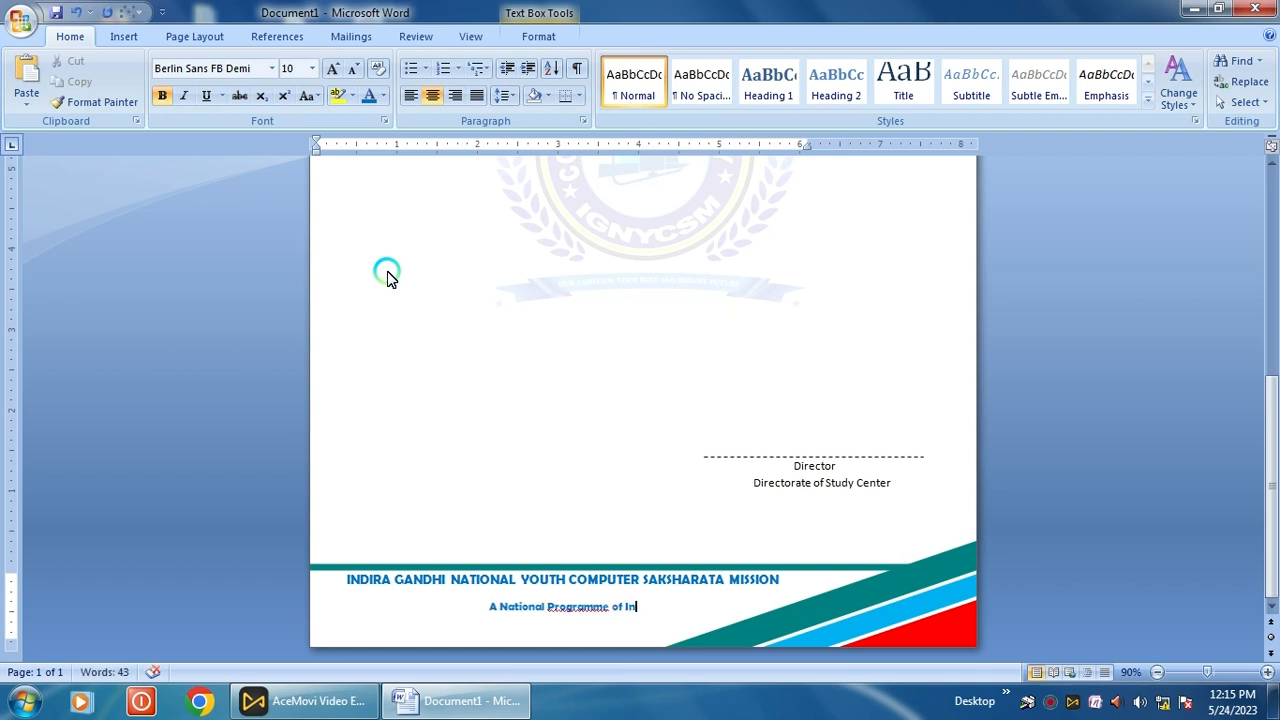
{"action": "type", "text": "forma"}
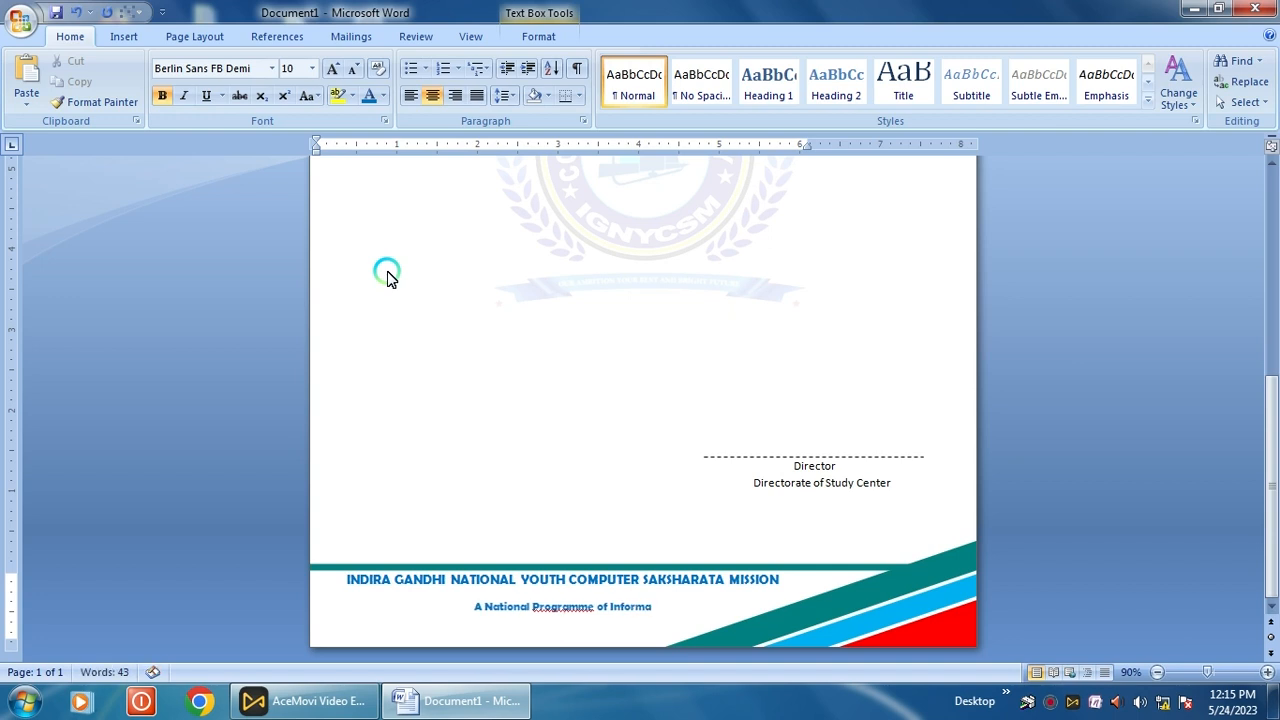
{"action": "type", "text": "tion"}
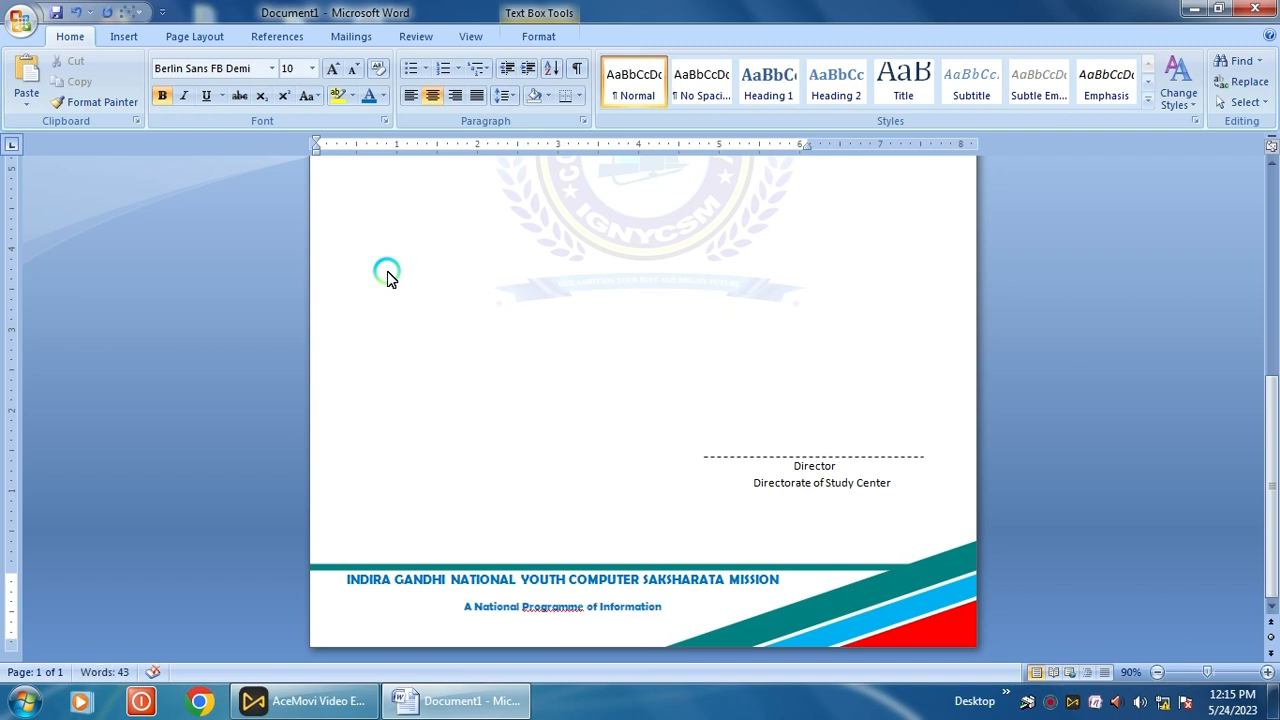
{"action": "type", "text": " Te"}
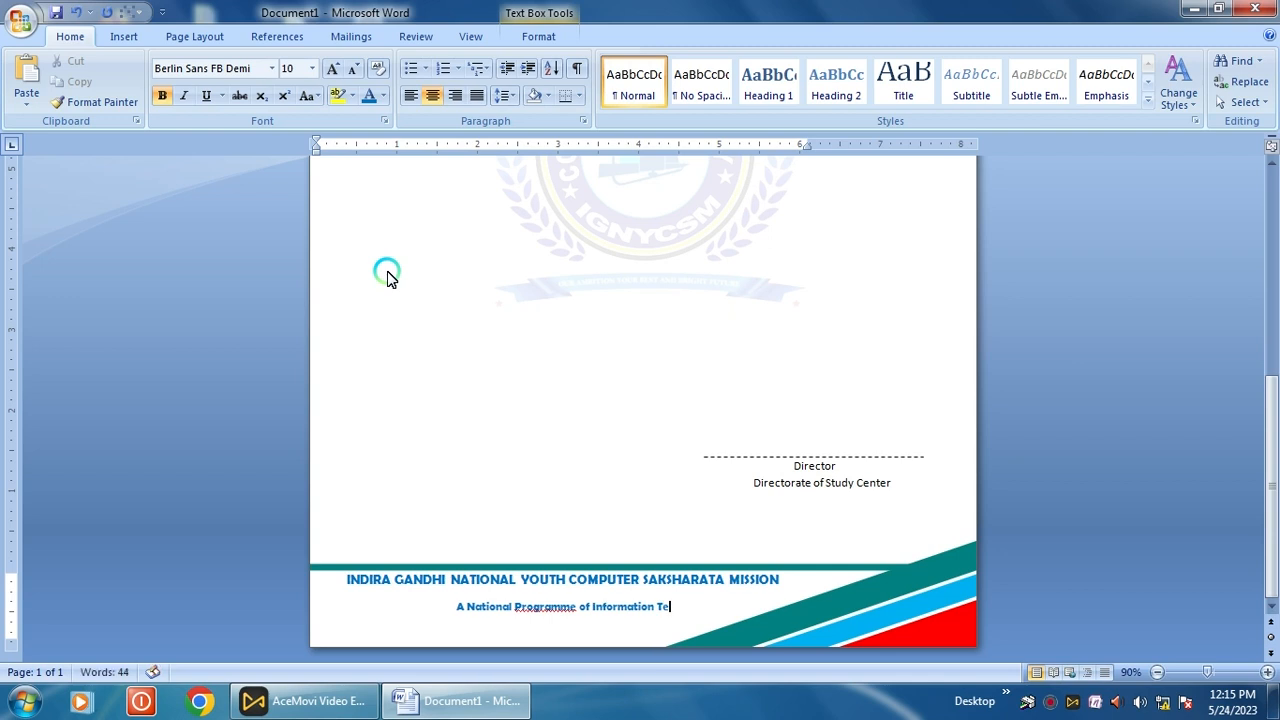
{"action": "type", "text": "chonology"}
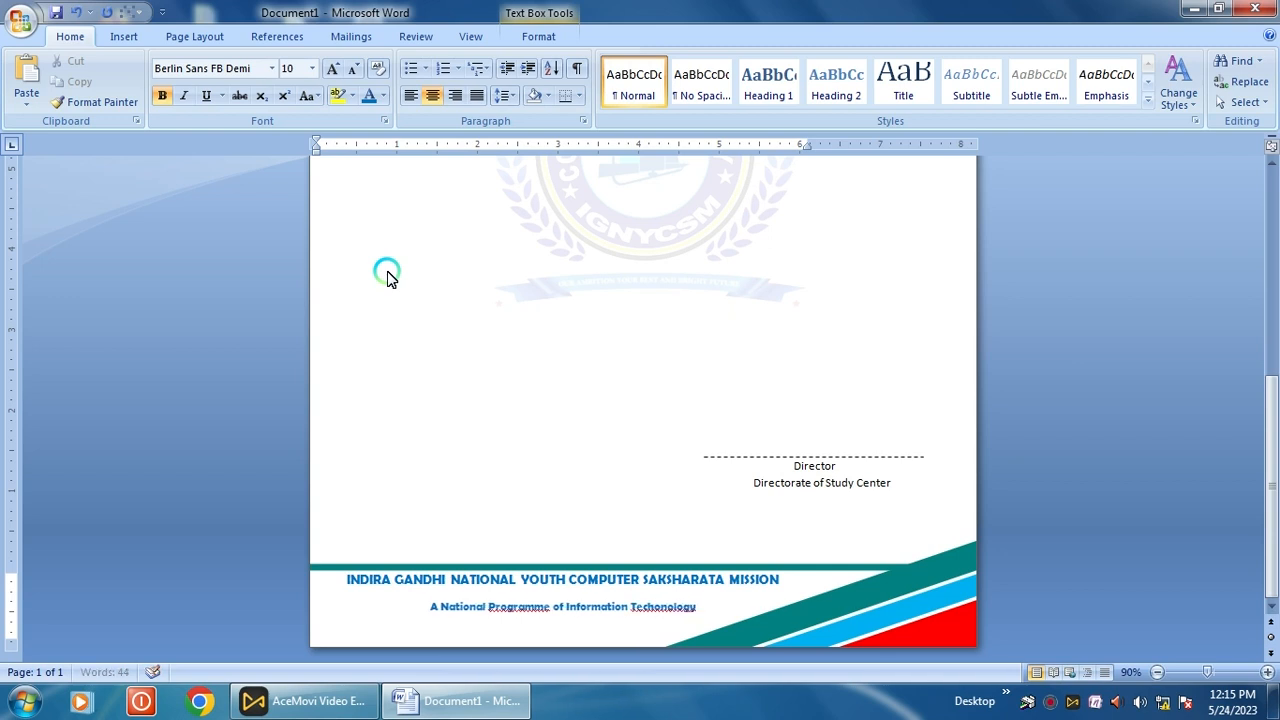
{"action": "type", "text": " Educati"}
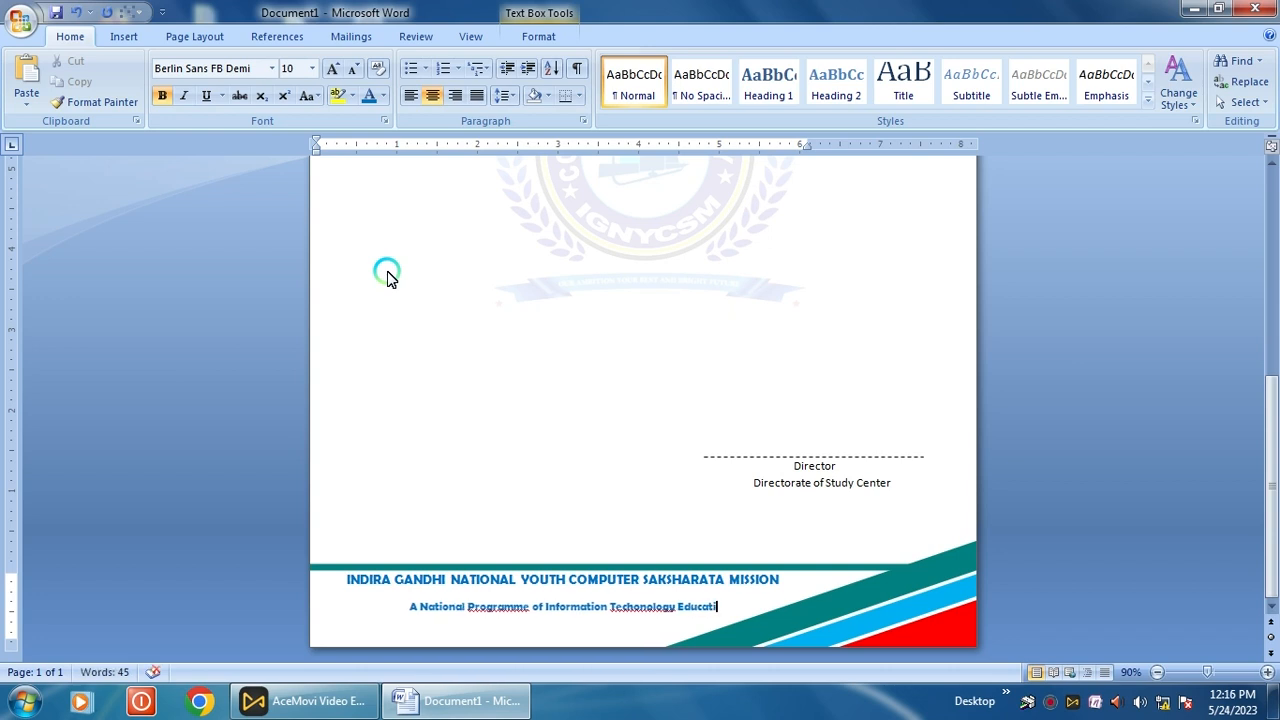
{"action": "type", "text": "o"}
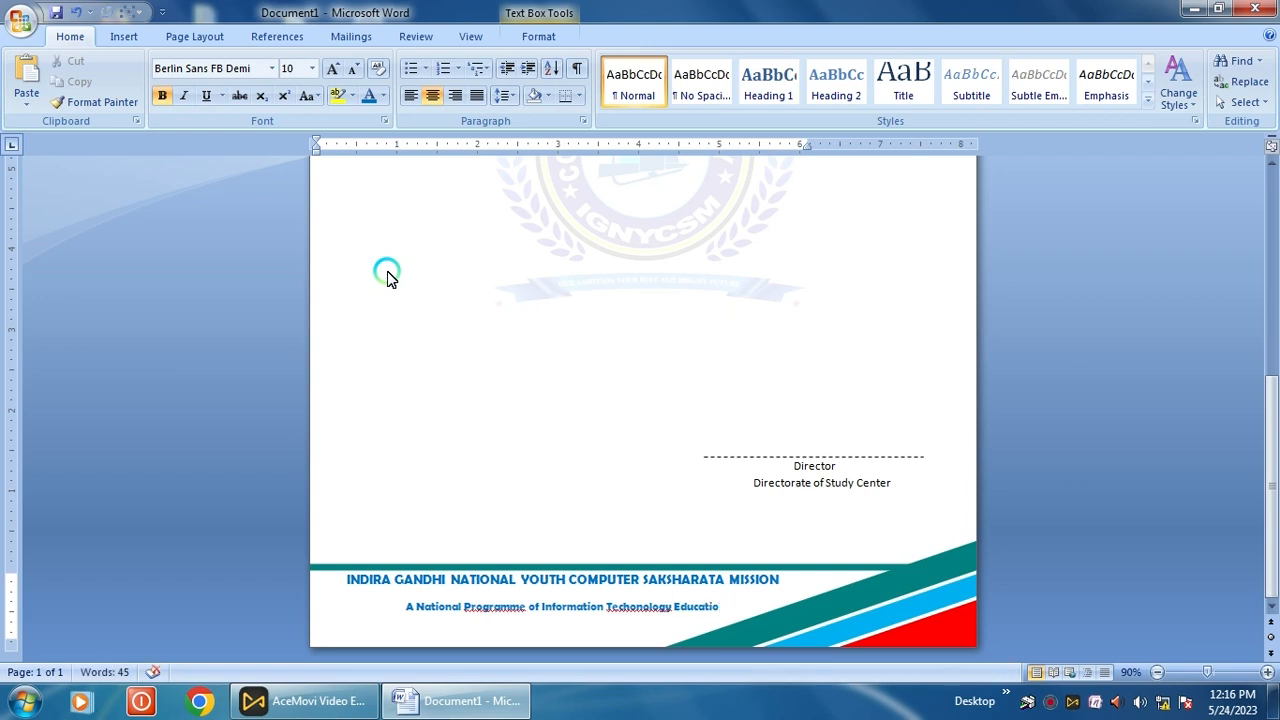
{"action": "type", "text": "n"}
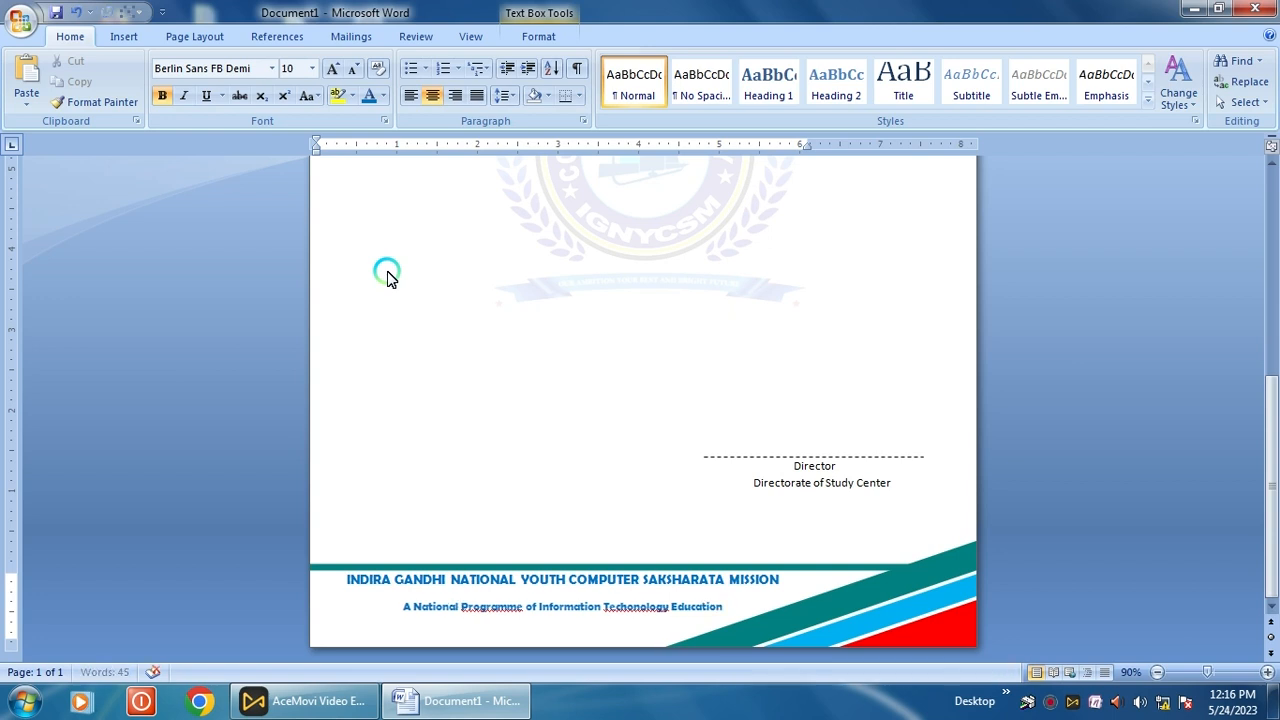
{"action": "right_click", "coordinate": [626, 615]}
{"action": "left_click", "coordinate": [690, 418]}
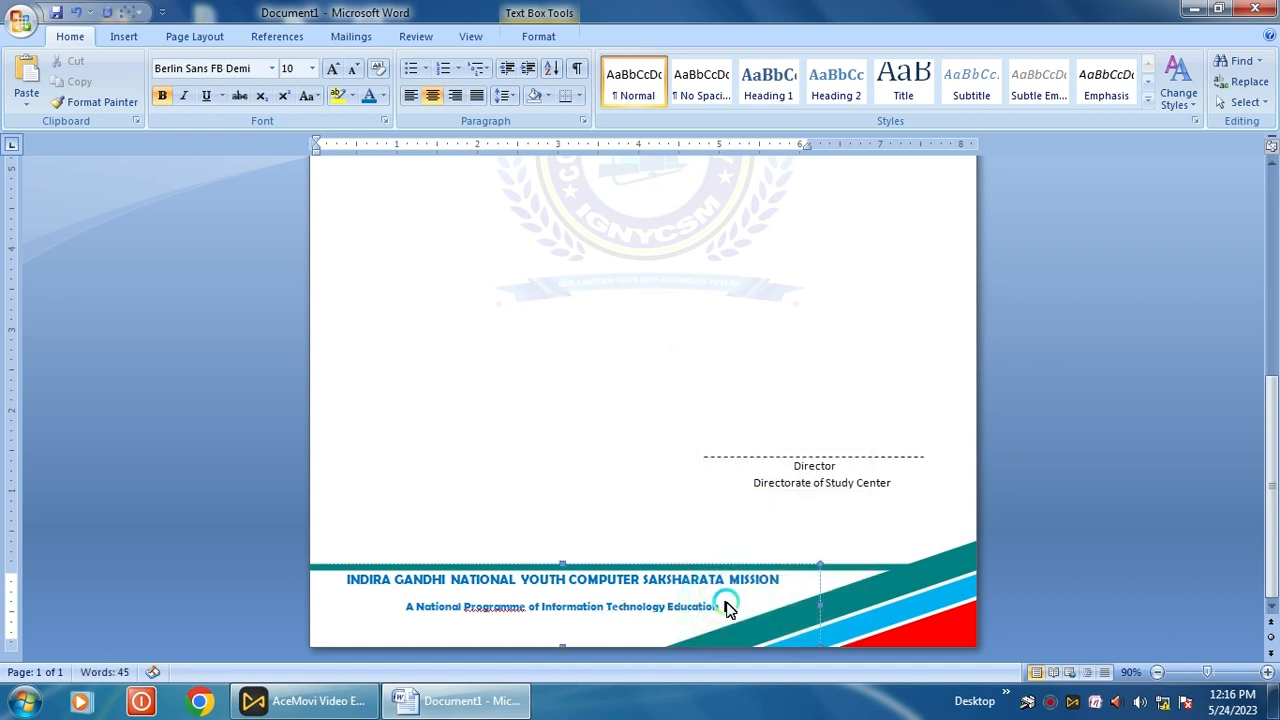
Type '& Development India's No 1 ISO 2008:9001 Certified Institute' into the footer text
{"action": "type", "text": "& D"}
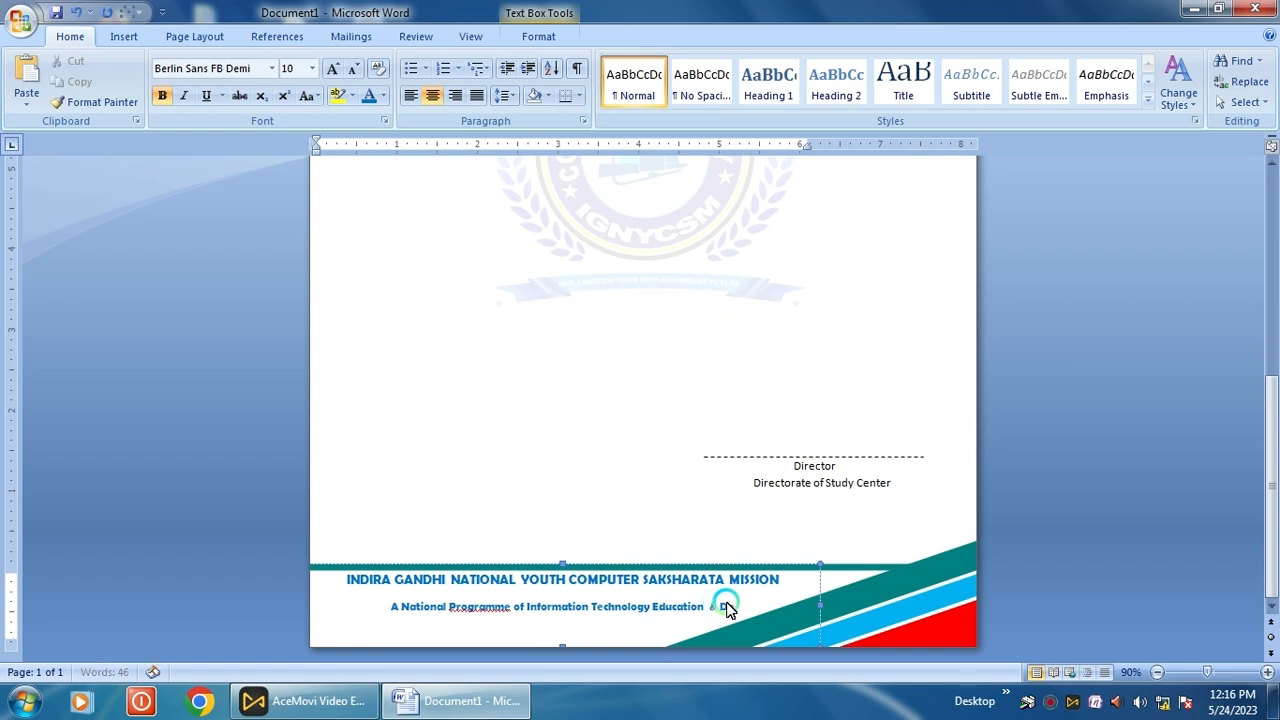
{"action": "type", "text": "ev"}
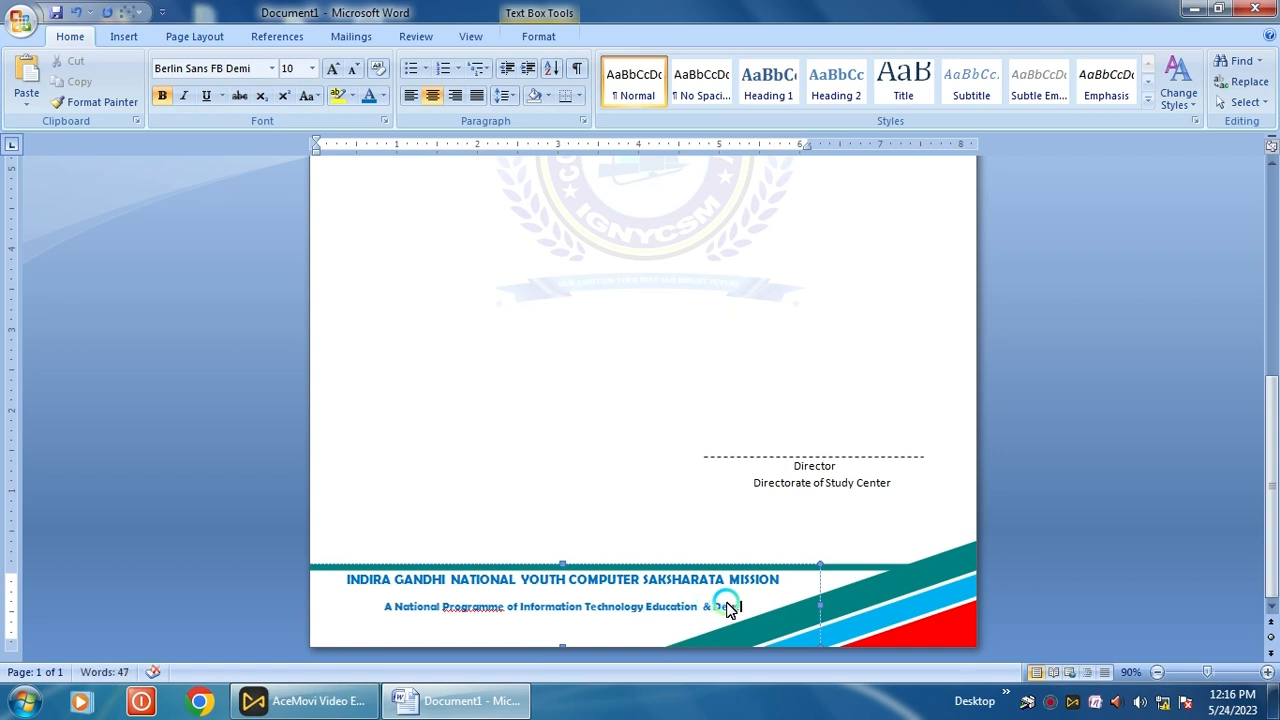
{"action": "type", "text": "elo"}
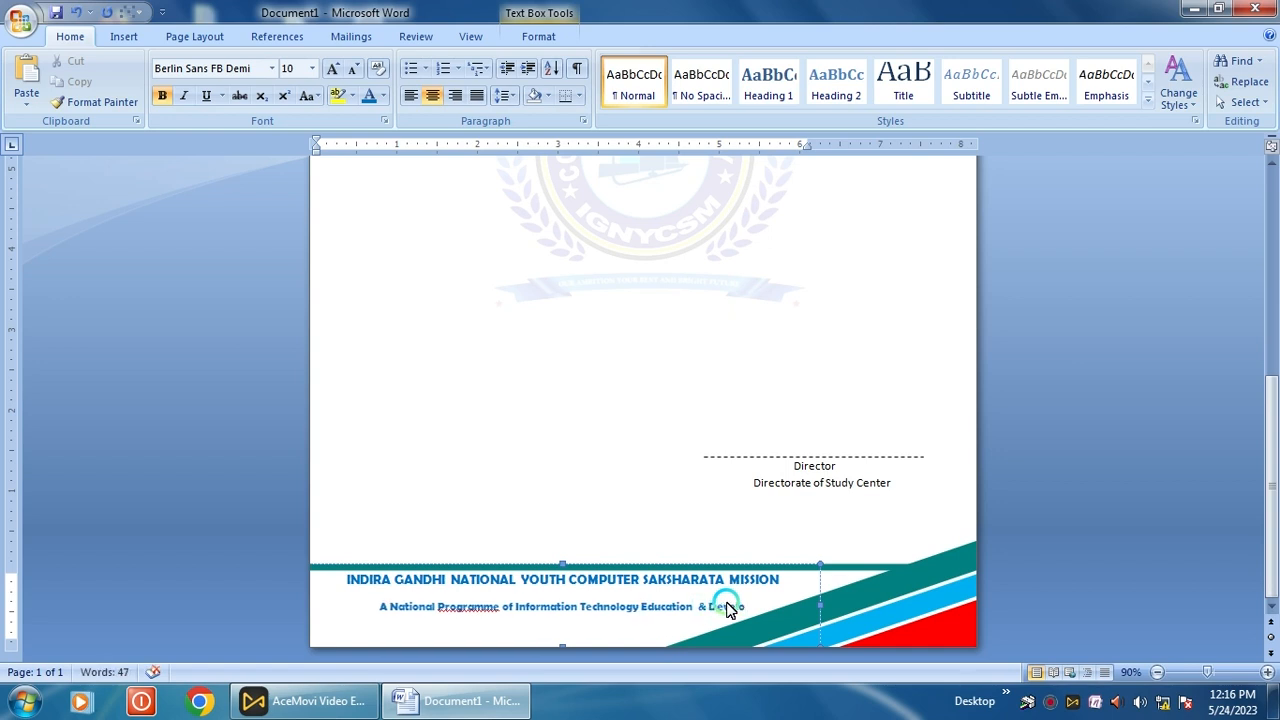
{"action": "type", "text": "pme"}
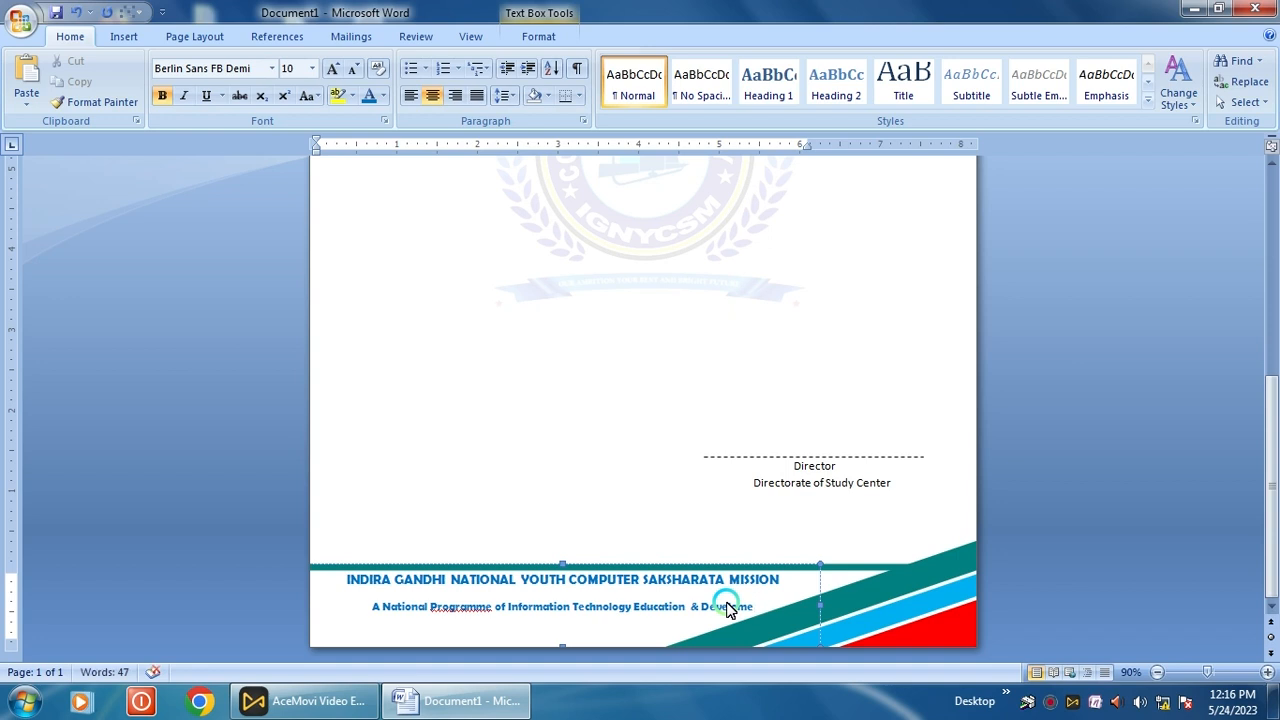
{"action": "type", "text": "nt "}
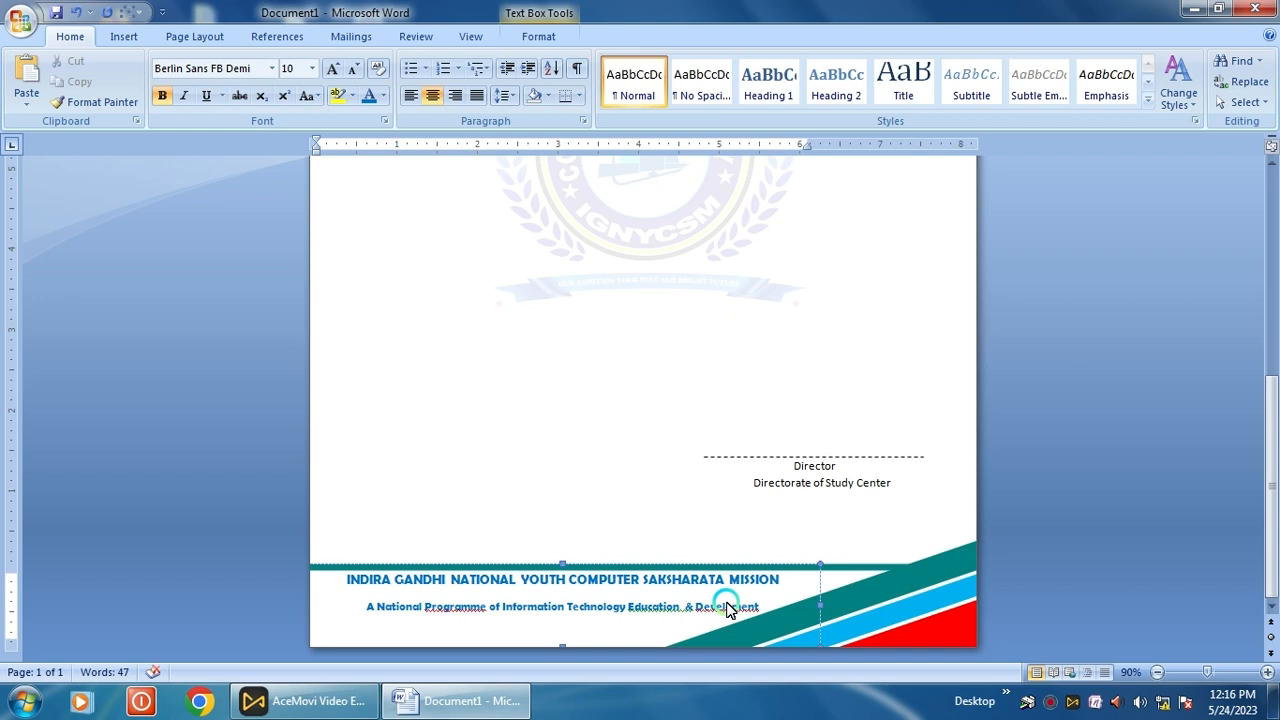
{"action": "type", "text": "Indi"}
{"action": "type", "text": "a"}
{"action": "type", "text": "'s N"}
{"action": "type", "text": "o 1"}
{"action": "type", "text": " IS"}
{"action": "type", "text": "O 2008"}
{"action": "type", "text": ":"}
{"action": "type", "text": "9001"}
{"action": "type", "text": " Certi"}
{"action": "type", "text": "f"}
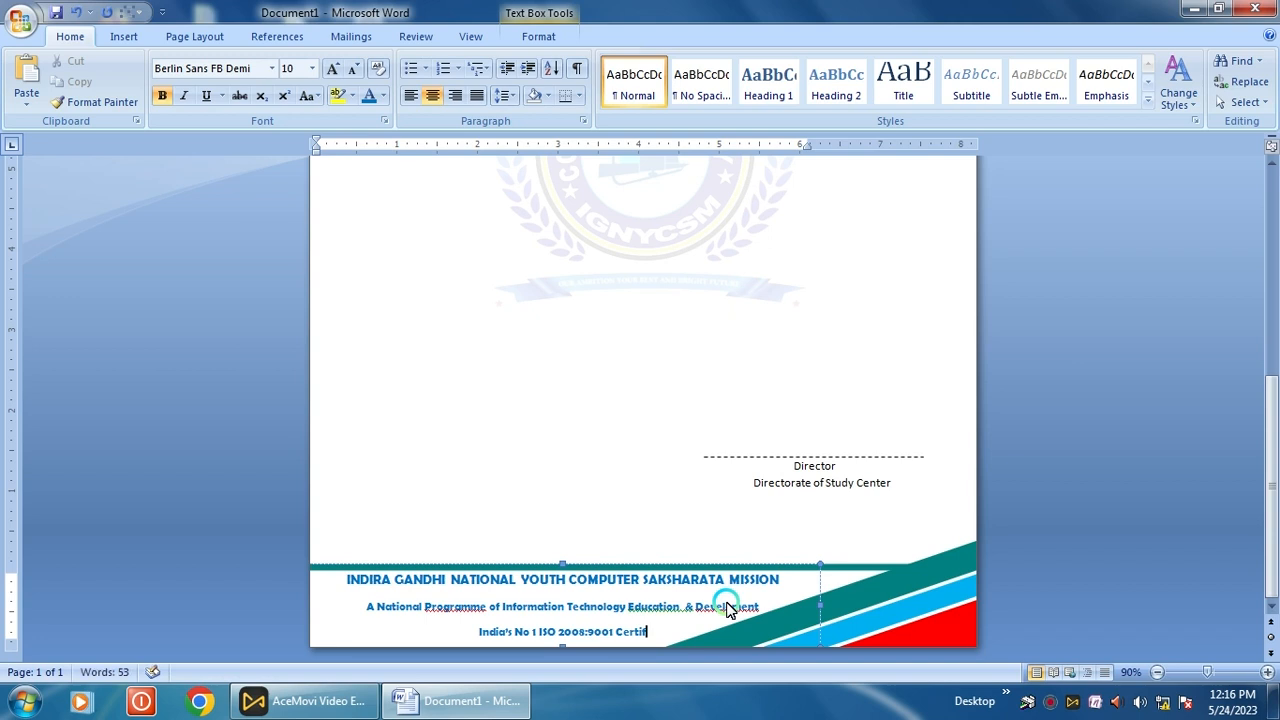
{"action": "type", "text": "ied In"}
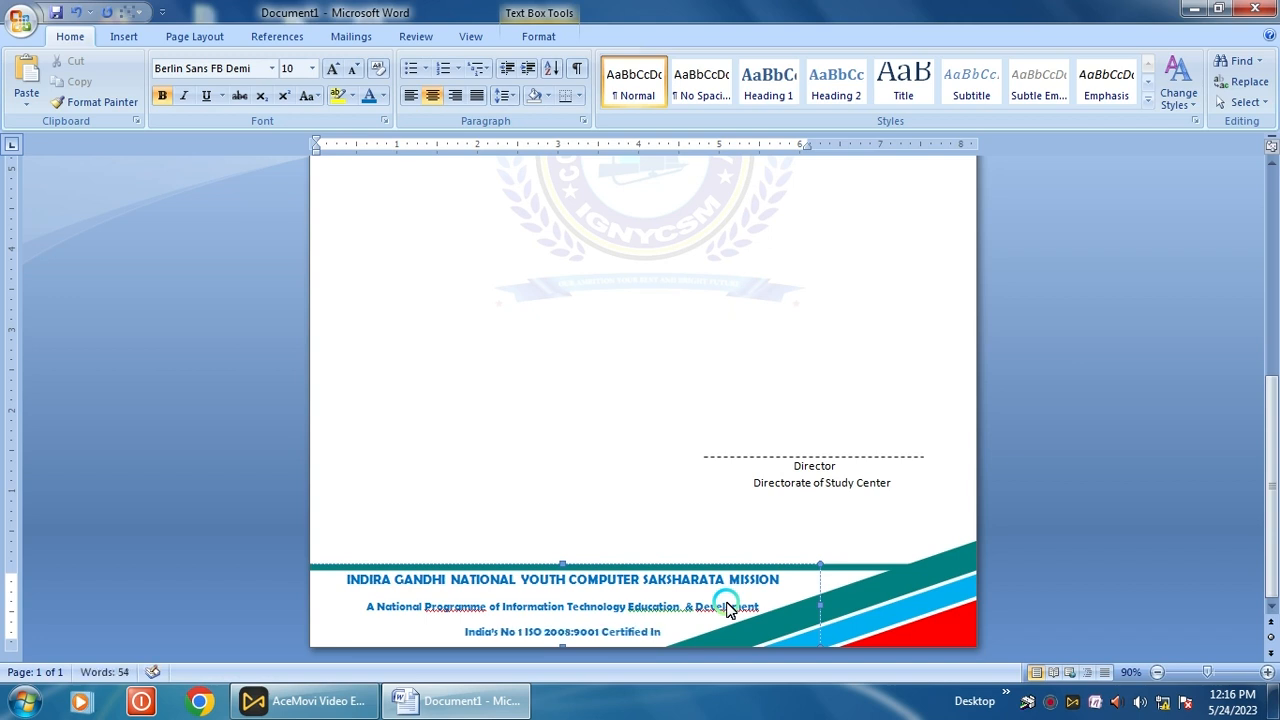
{"action": "type", "text": "stit"}
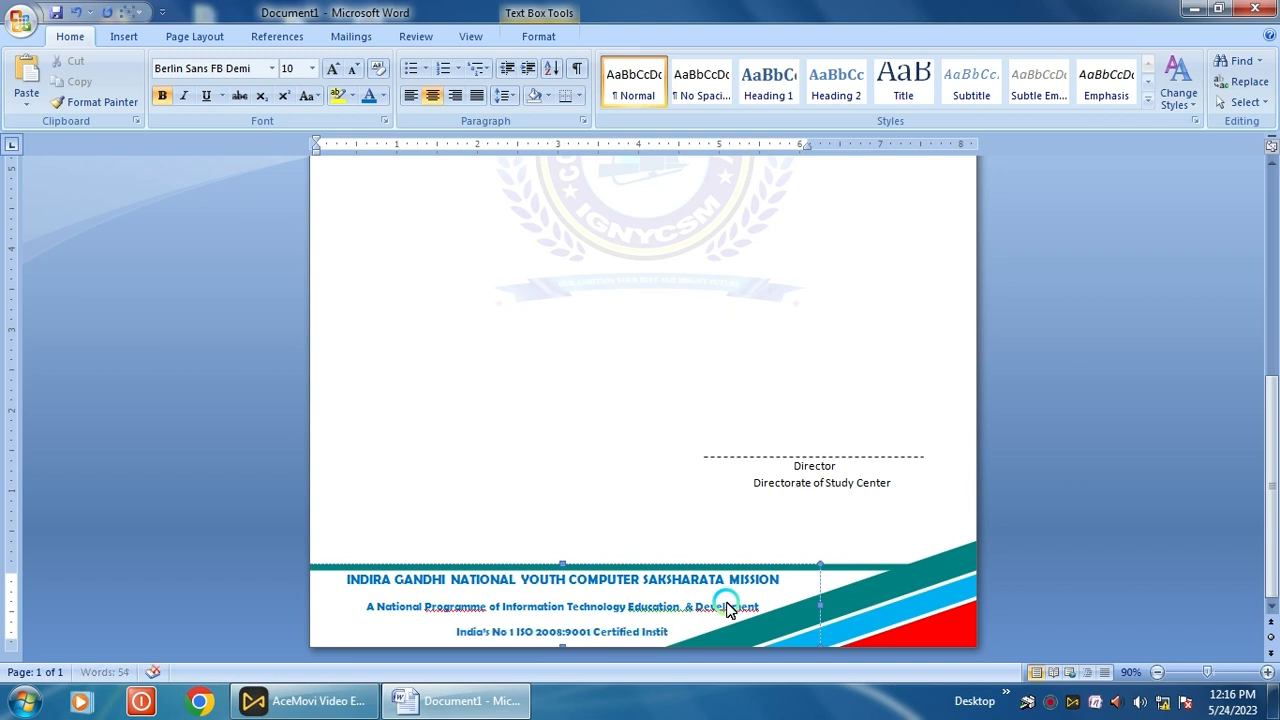
{"action": "type", "text": "ute"}
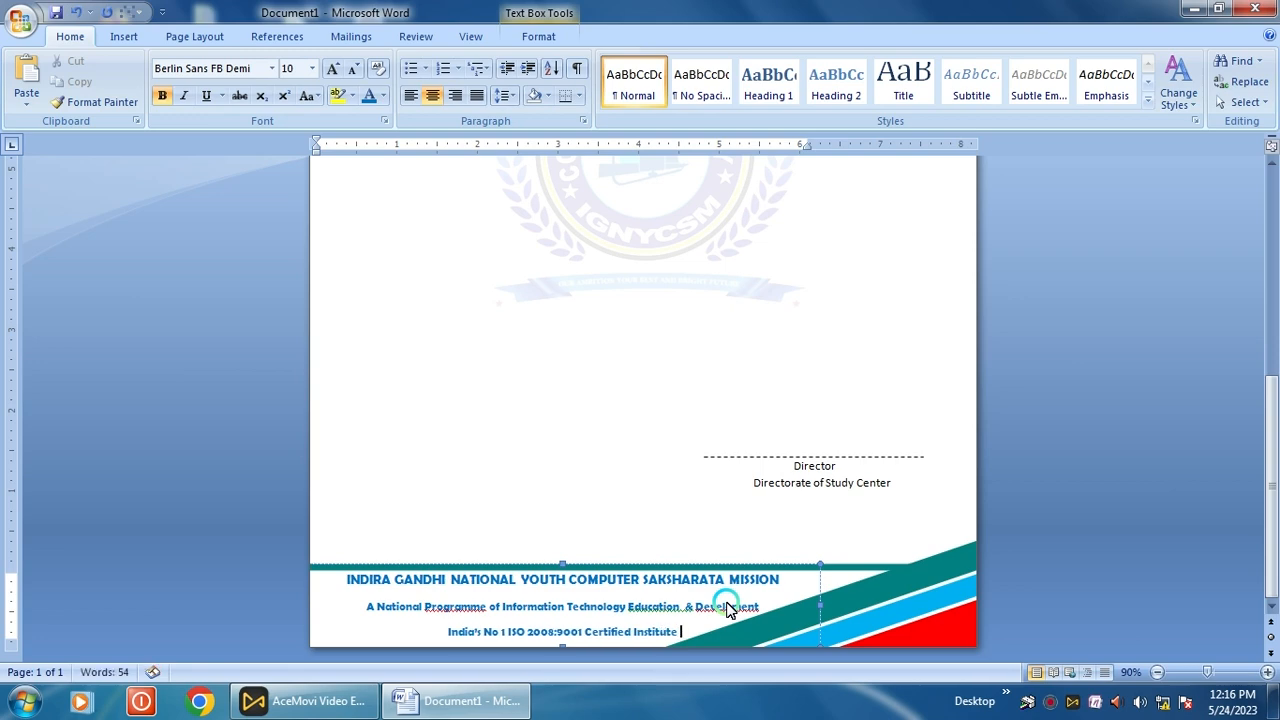
Turn on 'Don't add space between paragraphs' for the three footer lines
{"action": "left_click_drag", "start_coordinate": [688, 633], "coordinate": [329, 543]}
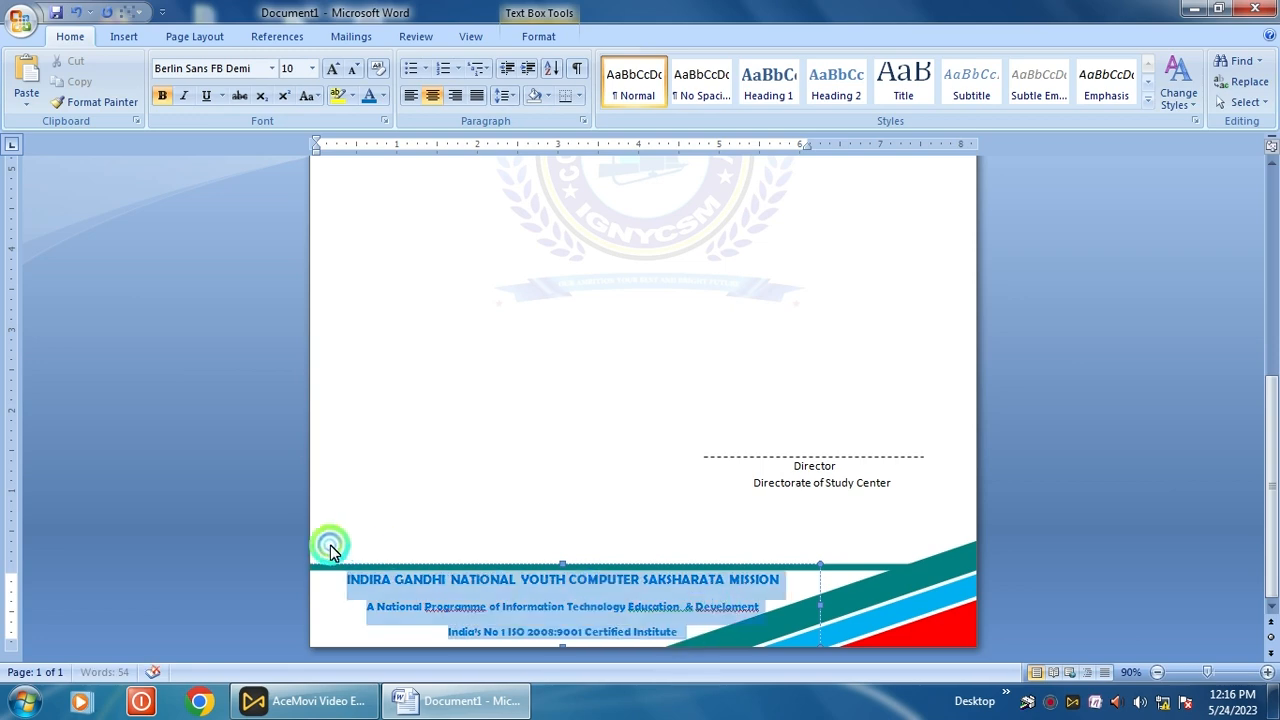
{"action": "left_click", "coordinate": [603, 374]}
{"action": "left_click", "coordinate": [820, 537]}
{"action": "left_click", "coordinate": [682, 622]}
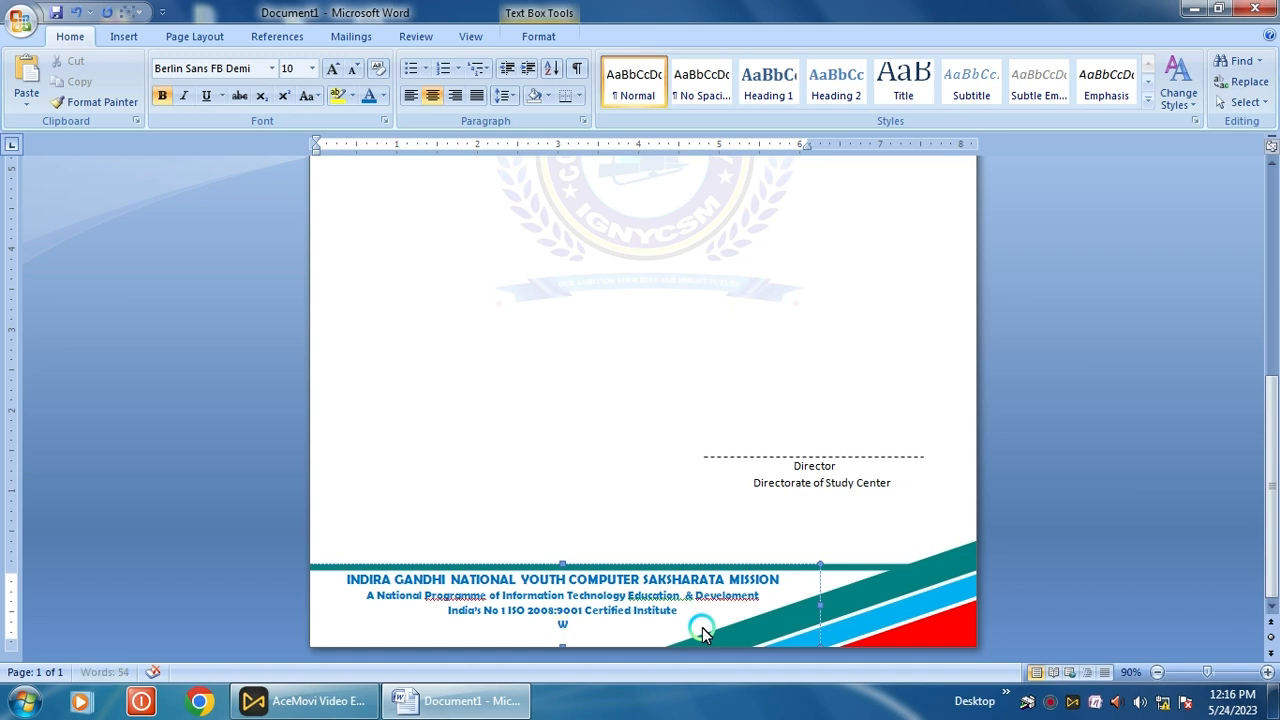
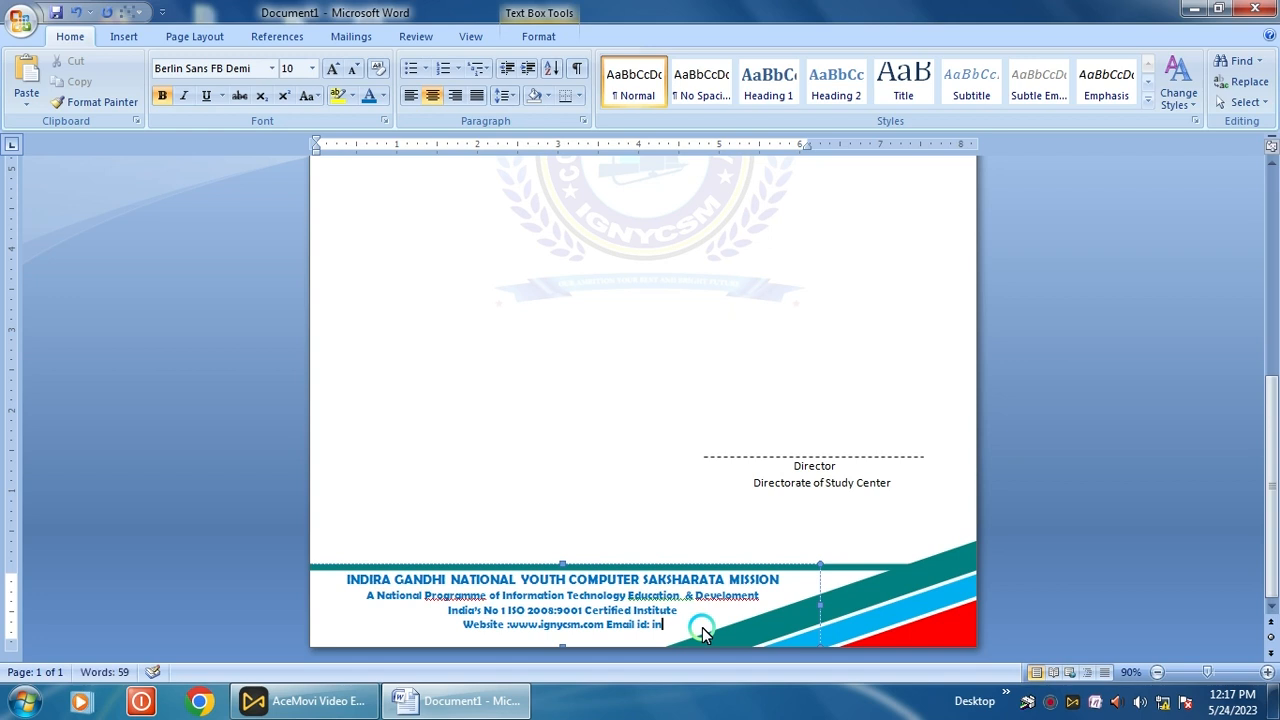
{"action": "key", "text": "BackSpace"}
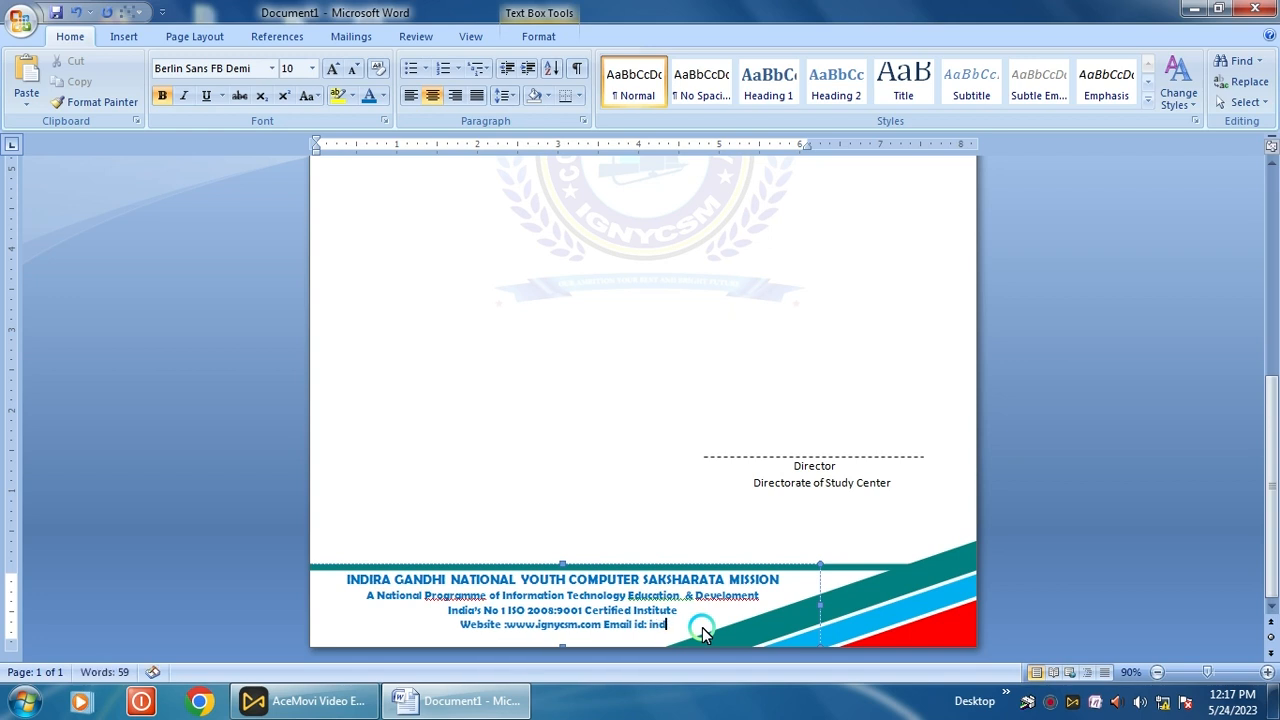
{"action": "key", "text": "BackSpace"}
{"action": "key", "text": "BackSpace"}
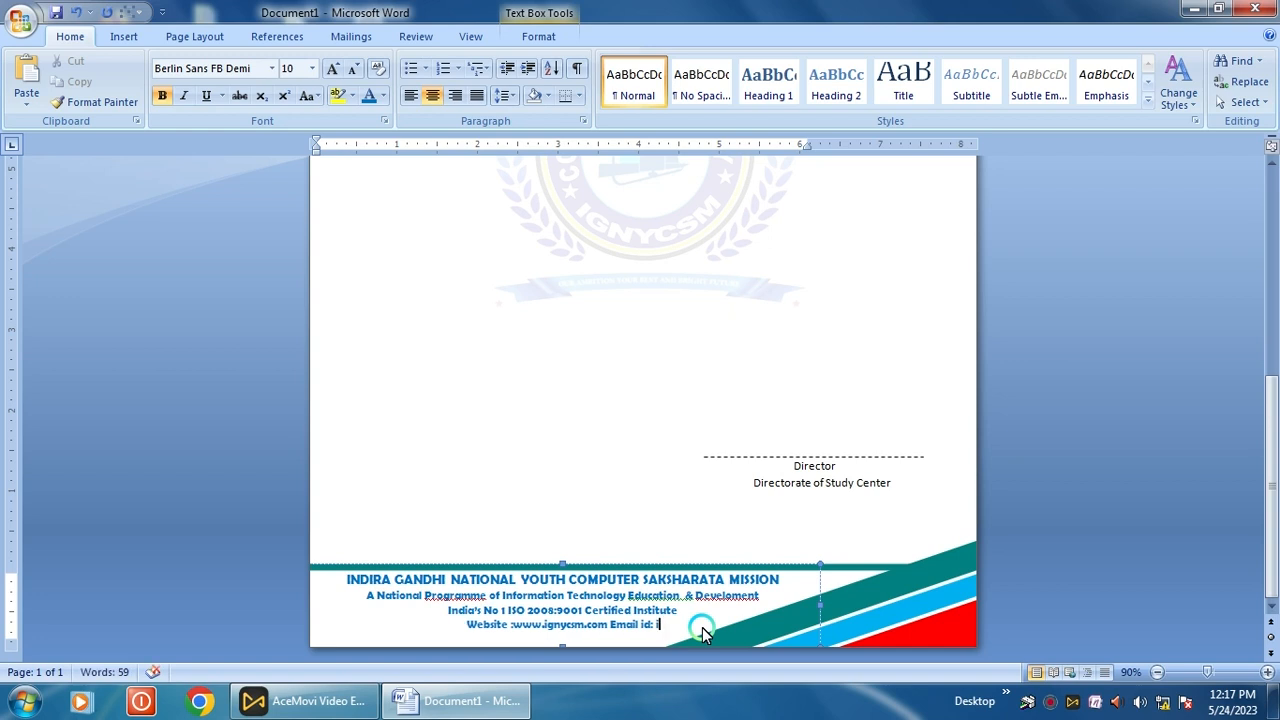
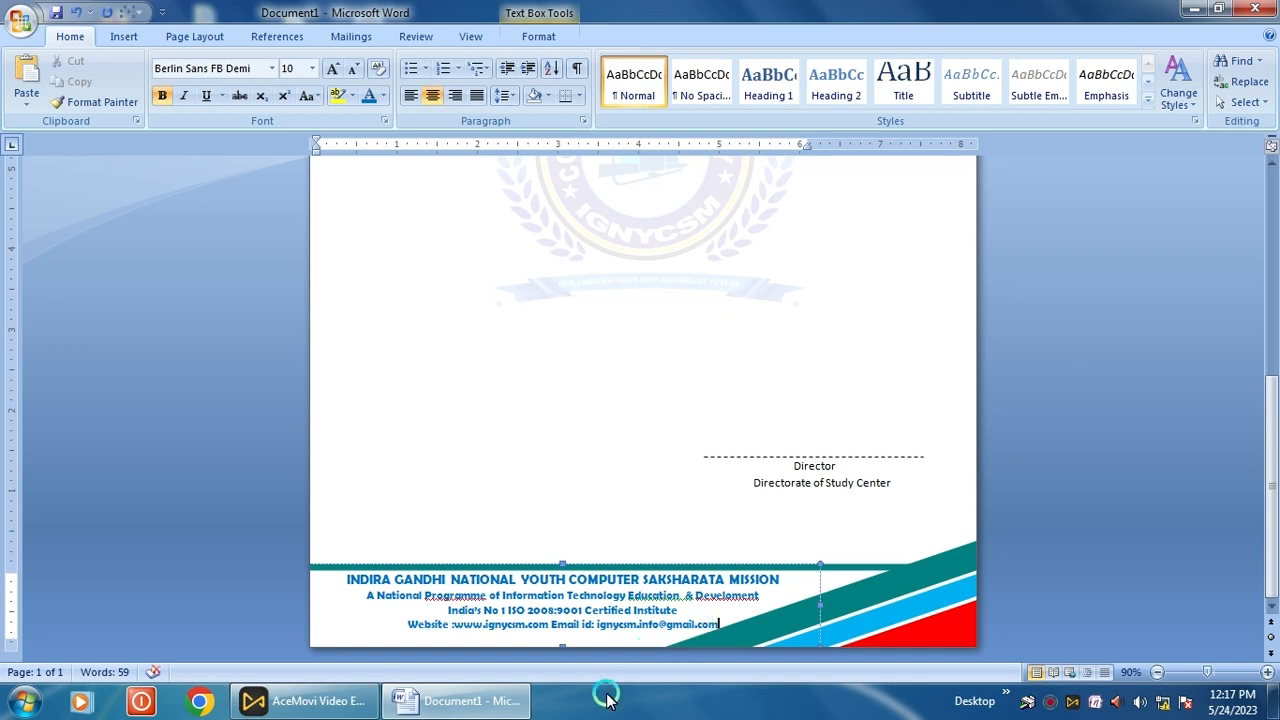
{"action": "left_click", "coordinate": [550, 627]}
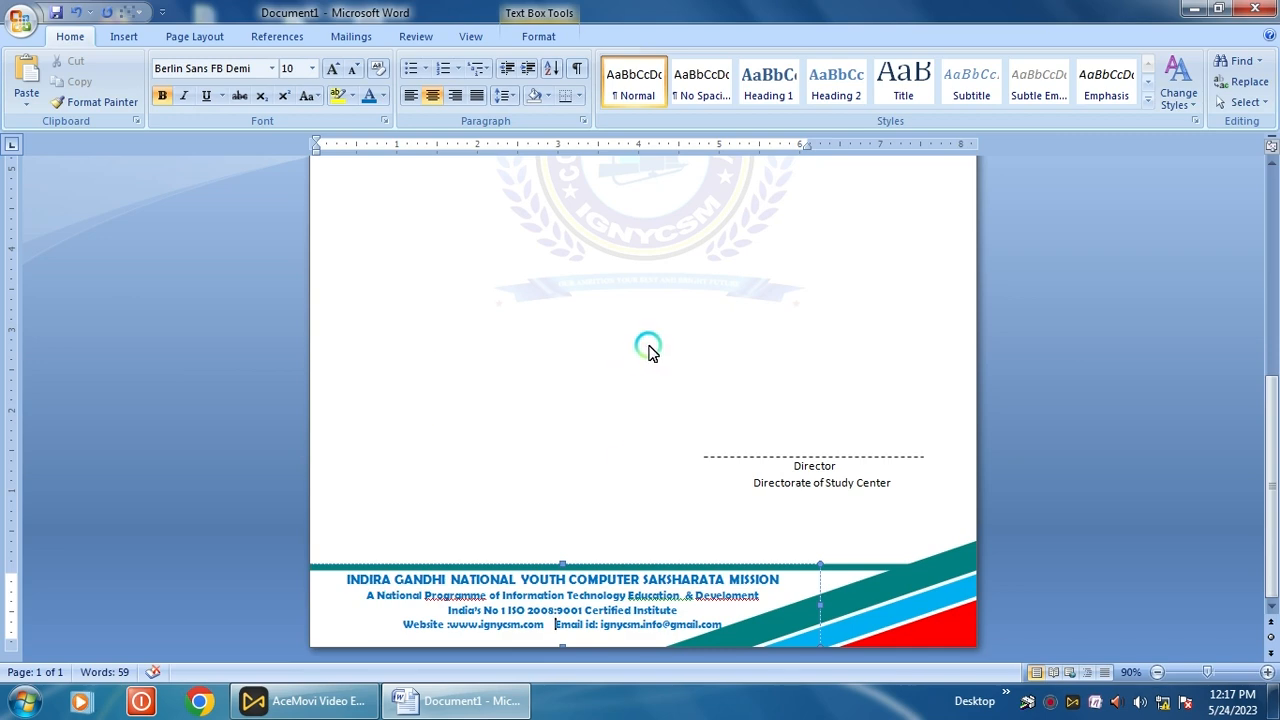
Draw a rectangle at the footer's bottom-left and fill it with the logo picture
{"action": "left_click", "coordinate": [132, 37]}
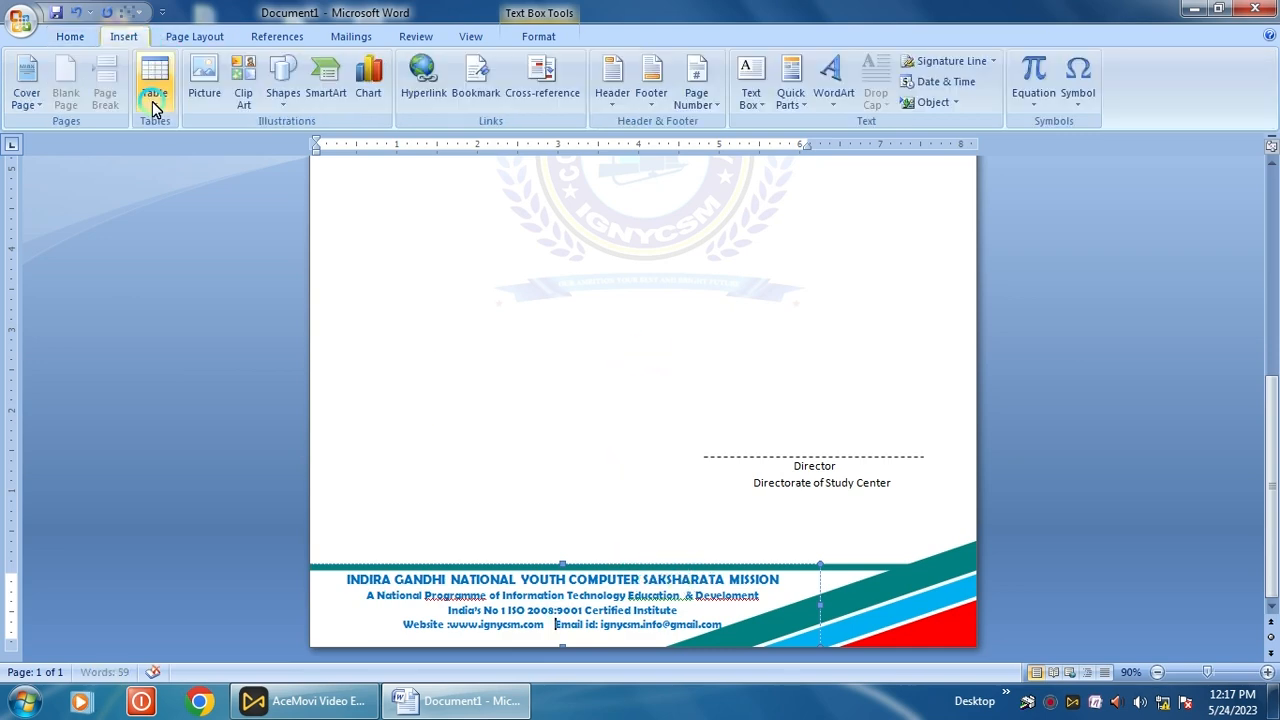
{"action": "left_click", "coordinate": [278, 108]}
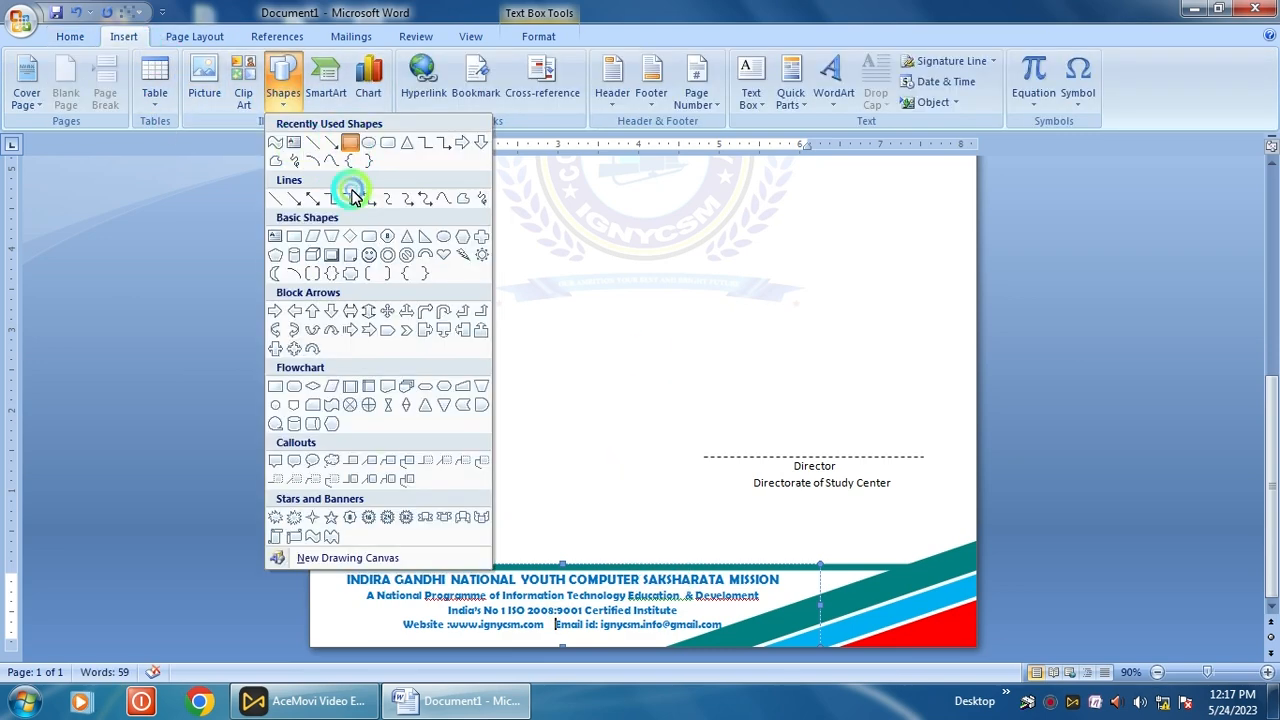
{"action": "left_click", "coordinate": [347, 180]}
{"action": "left_click_drag", "start_coordinate": [318, 600], "coordinate": [389, 639]}
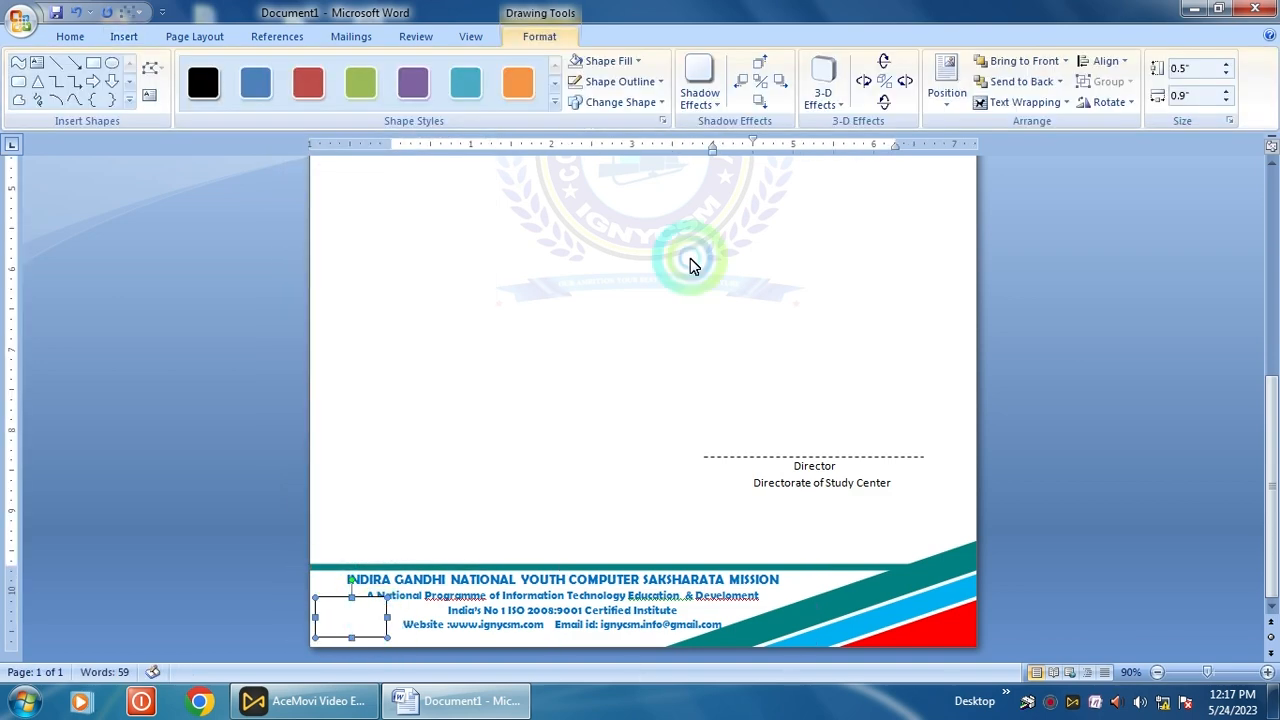
{"action": "left_click", "coordinate": [608, 61]}
{"action": "left_click", "coordinate": [620, 300]}
{"action": "left_click_drag", "start_coordinate": [615, 163], "coordinate": [608, 320]}
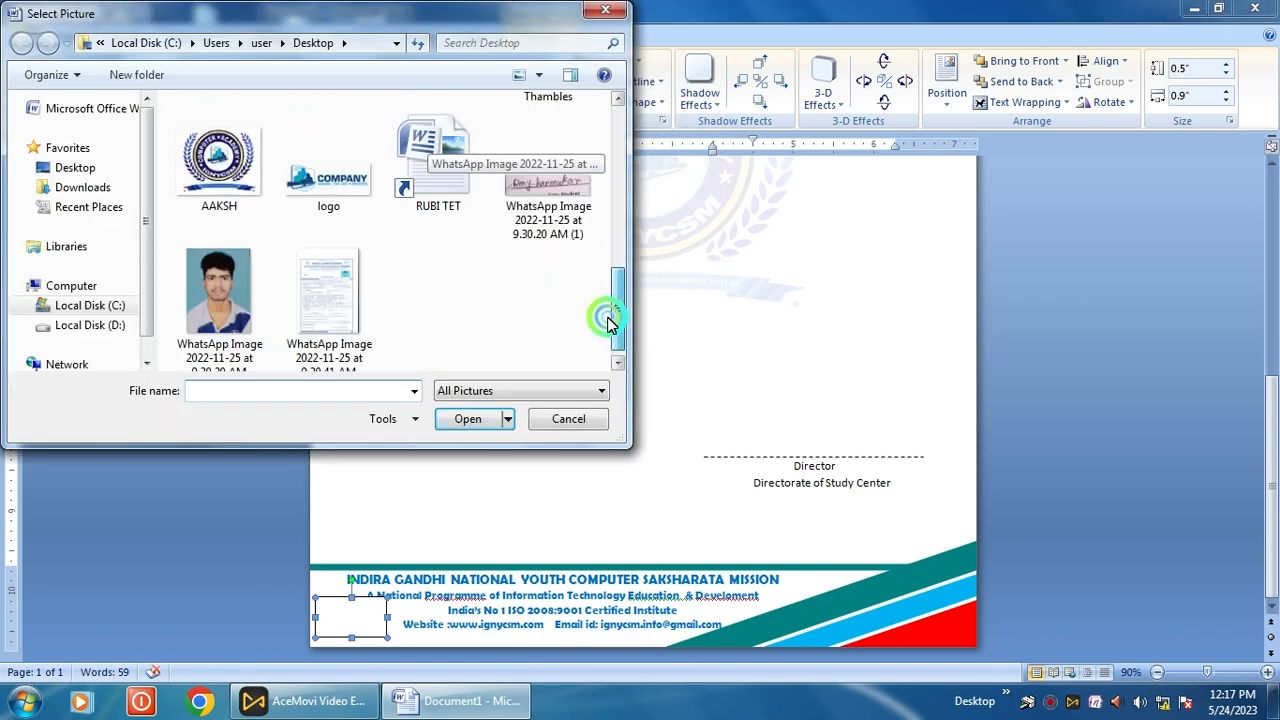
{"action": "left_click", "coordinate": [338, 193]}
{"action": "left_click", "coordinate": [338, 193]}
{"action": "left_click", "coordinate": [645, 268]}
{"action": "key", "text": "ctrl+Down"}
{"action": "key", "text": "ctrl+Down"}
{"action": "key", "text": "ctrl+Down"}
{"action": "key", "text": "ctrl+Right"}
{"action": "key", "text": "ctrl+Right"}
{"action": "key", "text": "ctrl+Right"}
{"action": "key", "text": "ctrl+Right"}
{"action": "key", "text": "ctrl+Right"}
{"action": "key", "text": "ctrl+Right"}
{"action": "key", "text": "ctrl+Right"}
{"action": "key", "text": "ctrl+Right"}
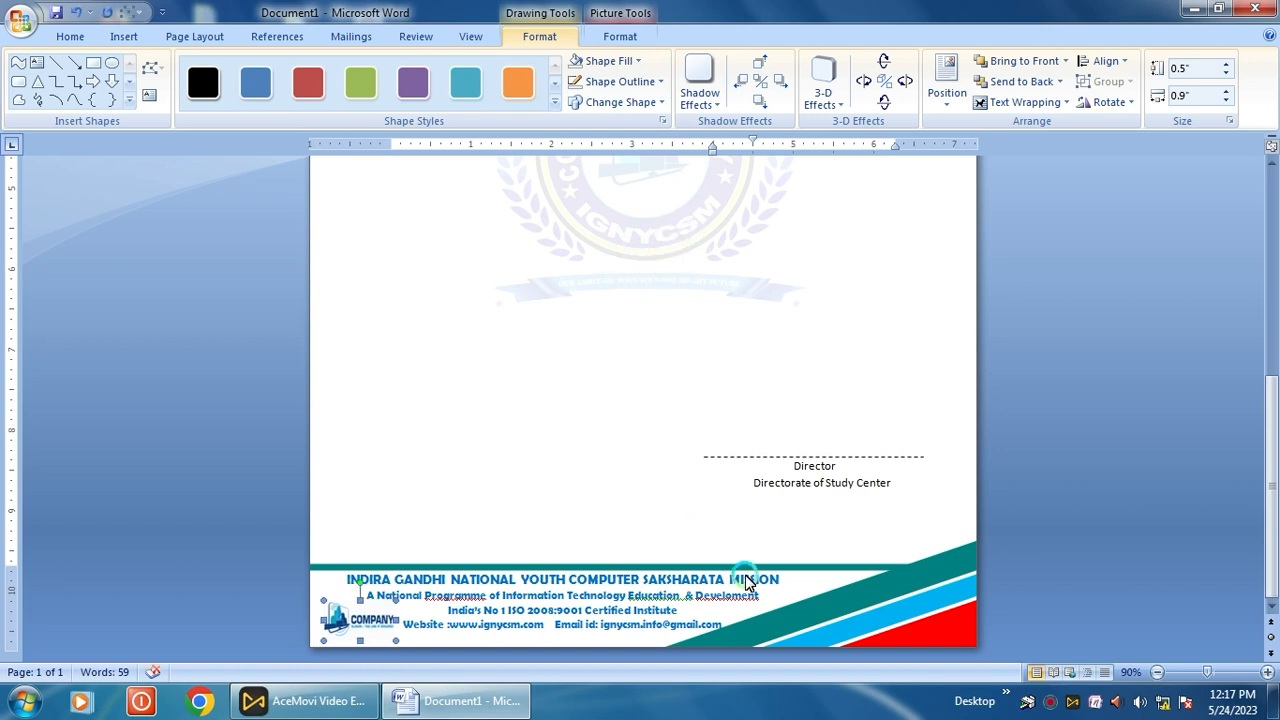
Correct the misspelled Develoment to Development in the footer tagline
{"action": "left_click", "coordinate": [737, 600]}
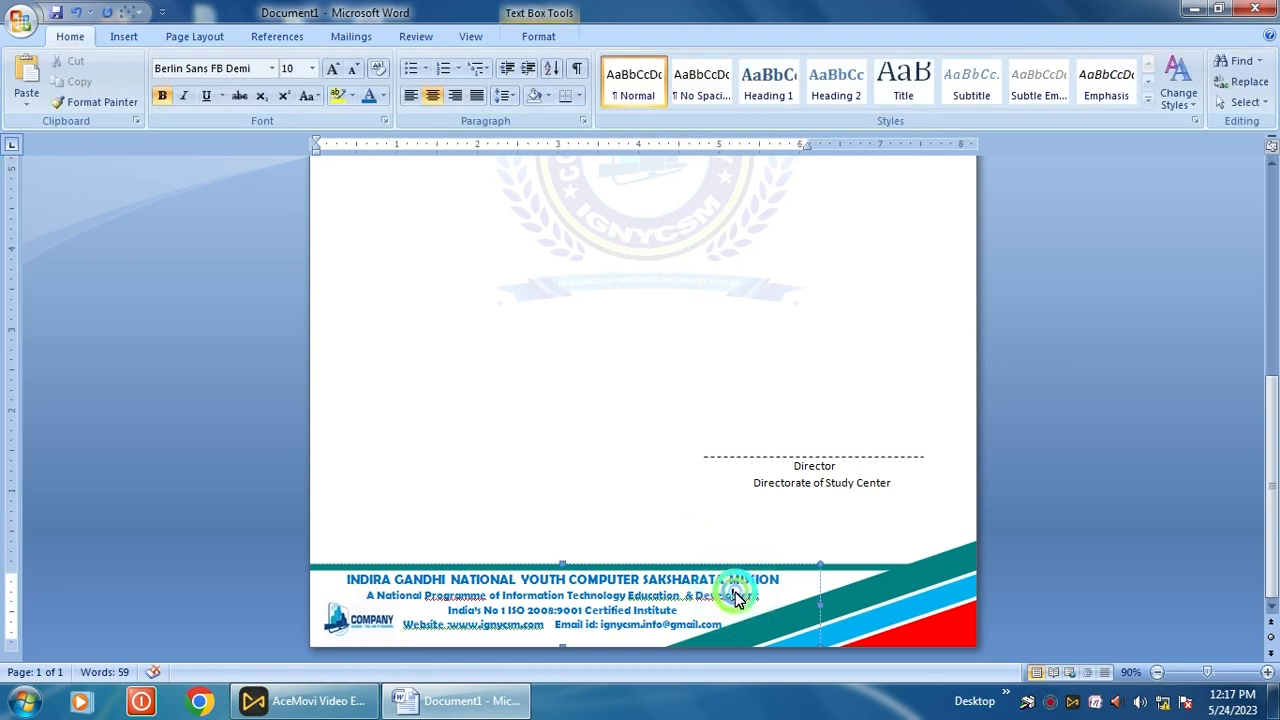
{"action": "right_click", "coordinate": [737, 598]}
{"action": "left_click", "coordinate": [812, 378]}
{"action": "left_click", "coordinate": [670, 444]}
Set the footer heading line to font size 13
{"action": "left_click", "coordinate": [489, 582]}
{"action": "left_click_drag", "start_coordinate": [346, 586], "coordinate": [780, 578]}
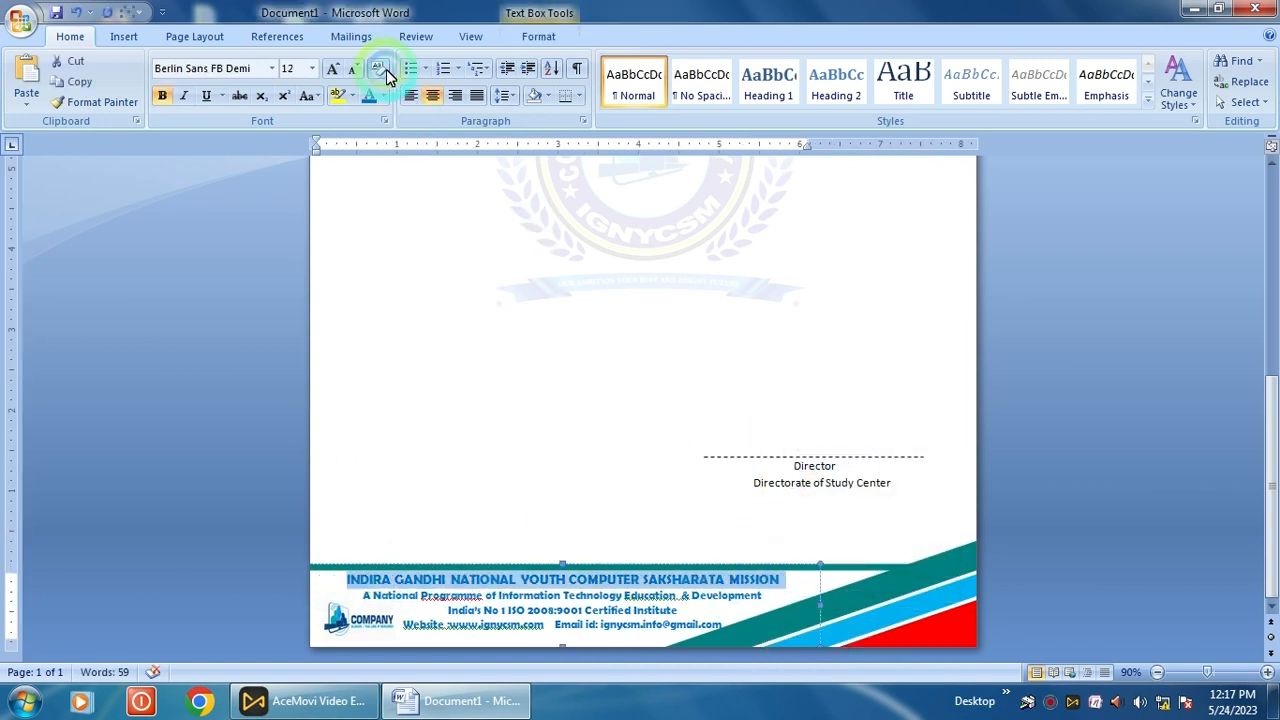
{"action": "left_click", "coordinate": [305, 68]}
{"action": "type", "text": "13"}
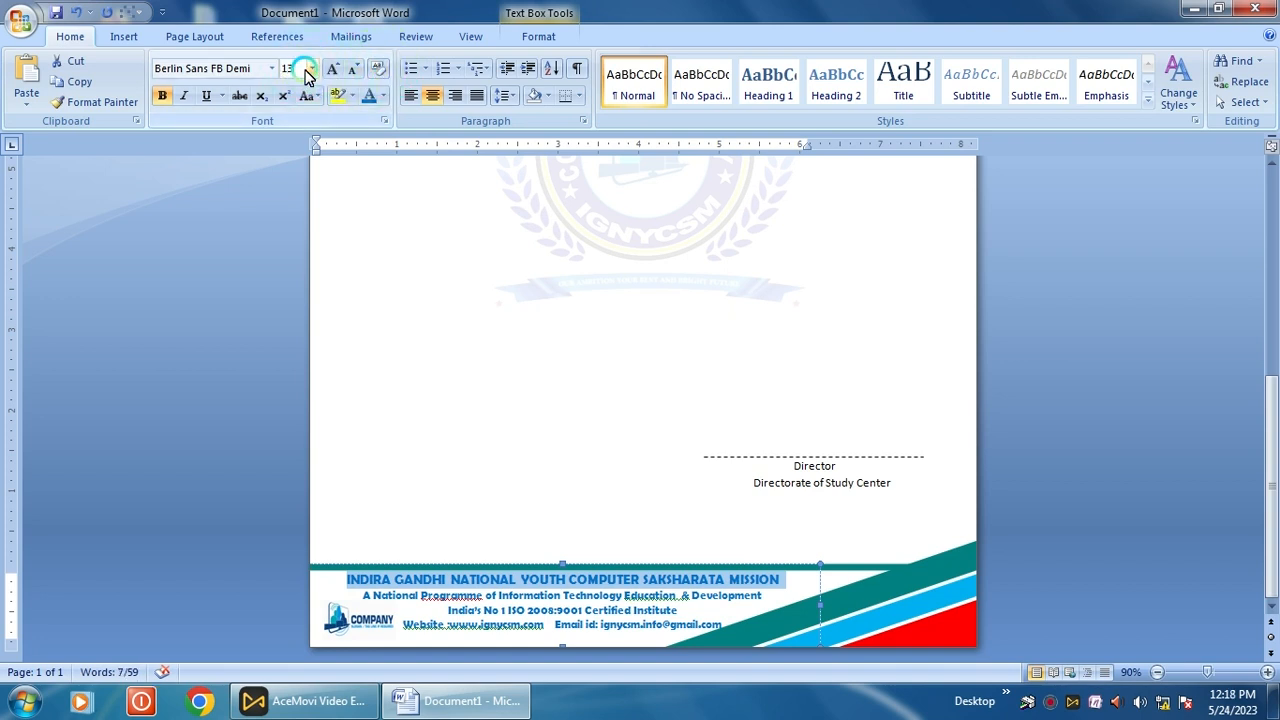
{"action": "key", "text": "Return"}
Make the Ref. No and Date line under the letterhead bold
{"action": "left_click", "coordinate": [810, 424]}
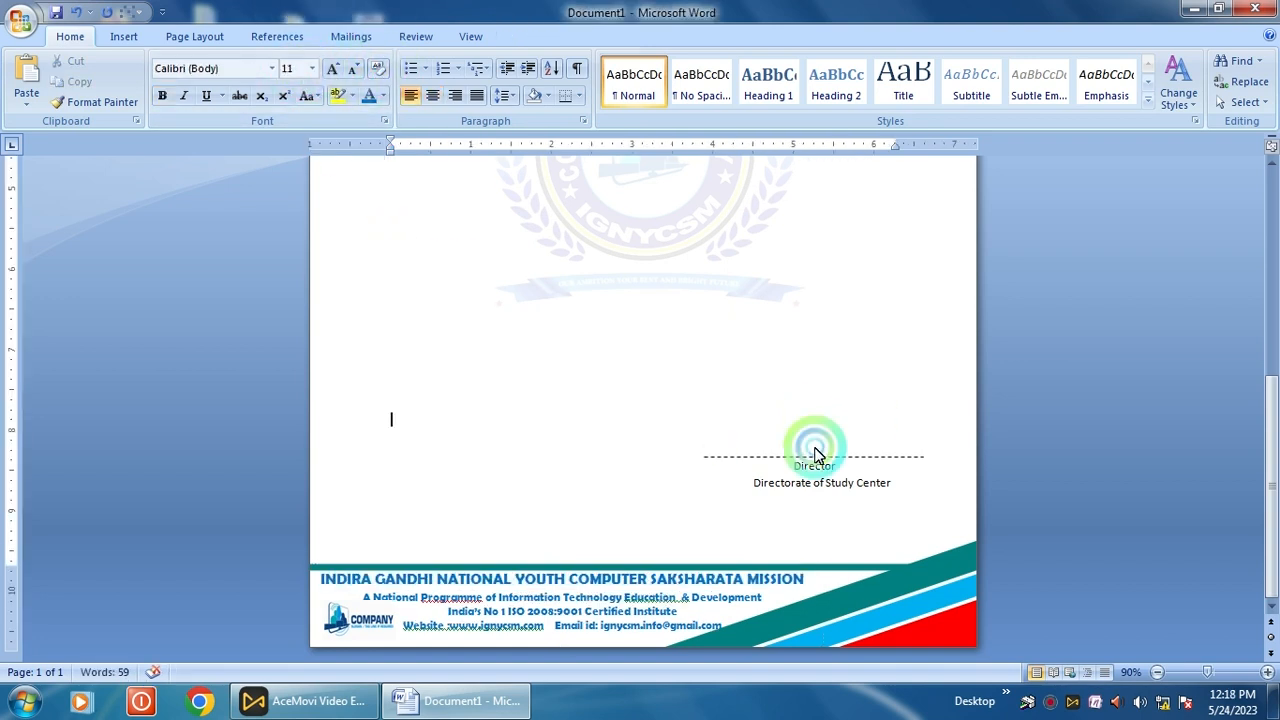
{"action": "scroll", "coordinate": [819, 451], "scroll_direction": "up", "scroll_amount": 3}
{"action": "scroll", "coordinate": [819, 457], "scroll_direction": "up", "scroll_amount": 2}
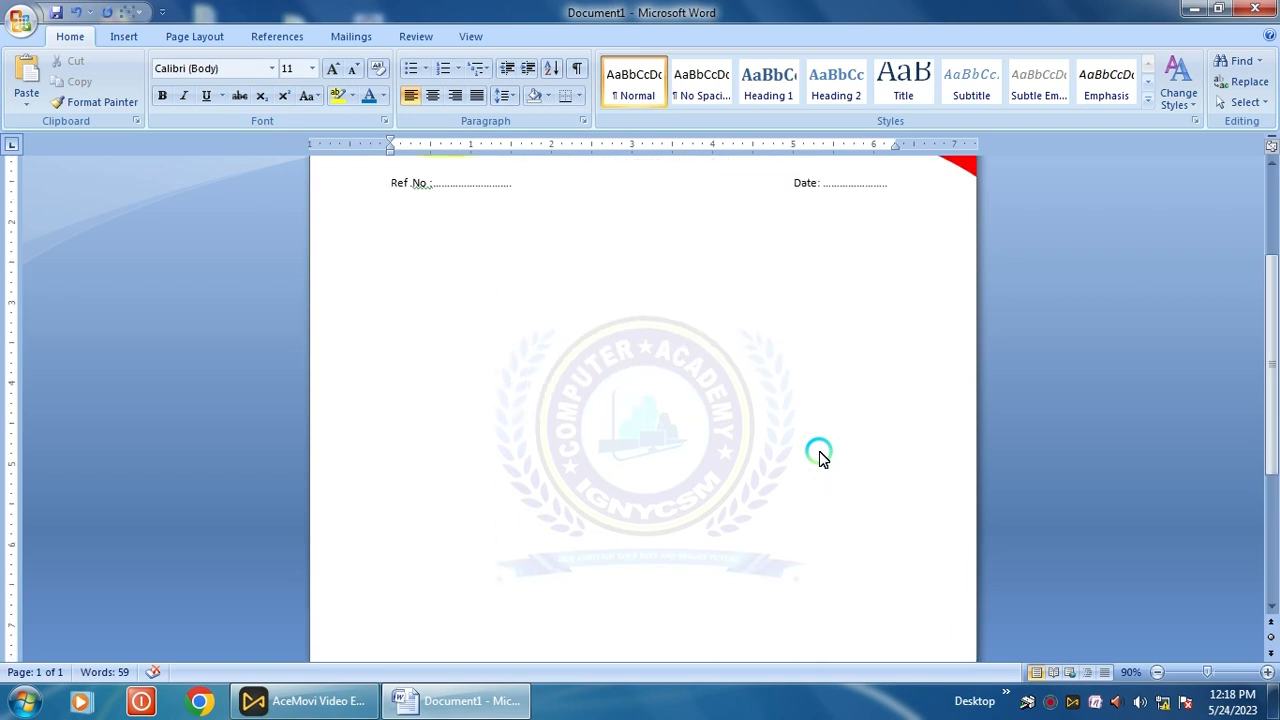
{"action": "scroll", "coordinate": [819, 457], "scroll_direction": "up", "scroll_amount": 4}
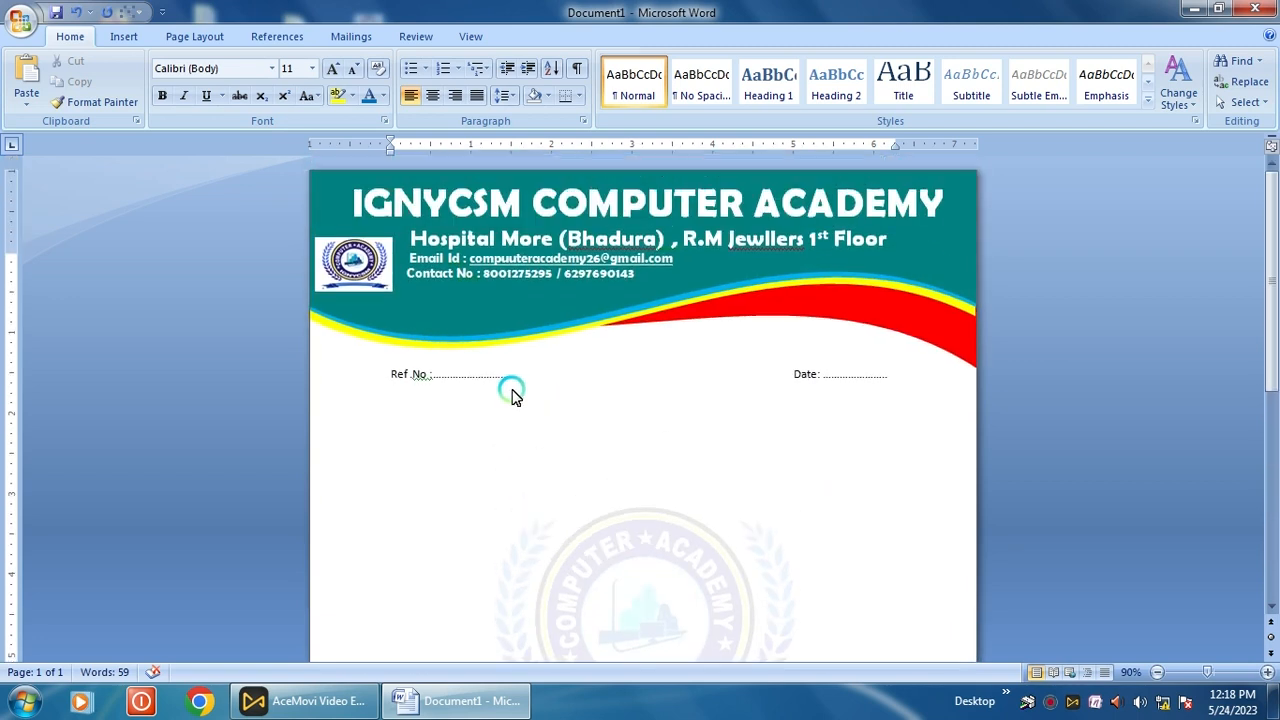
{"action": "left_click_drag", "start_coordinate": [377, 374], "coordinate": [714, 409]}
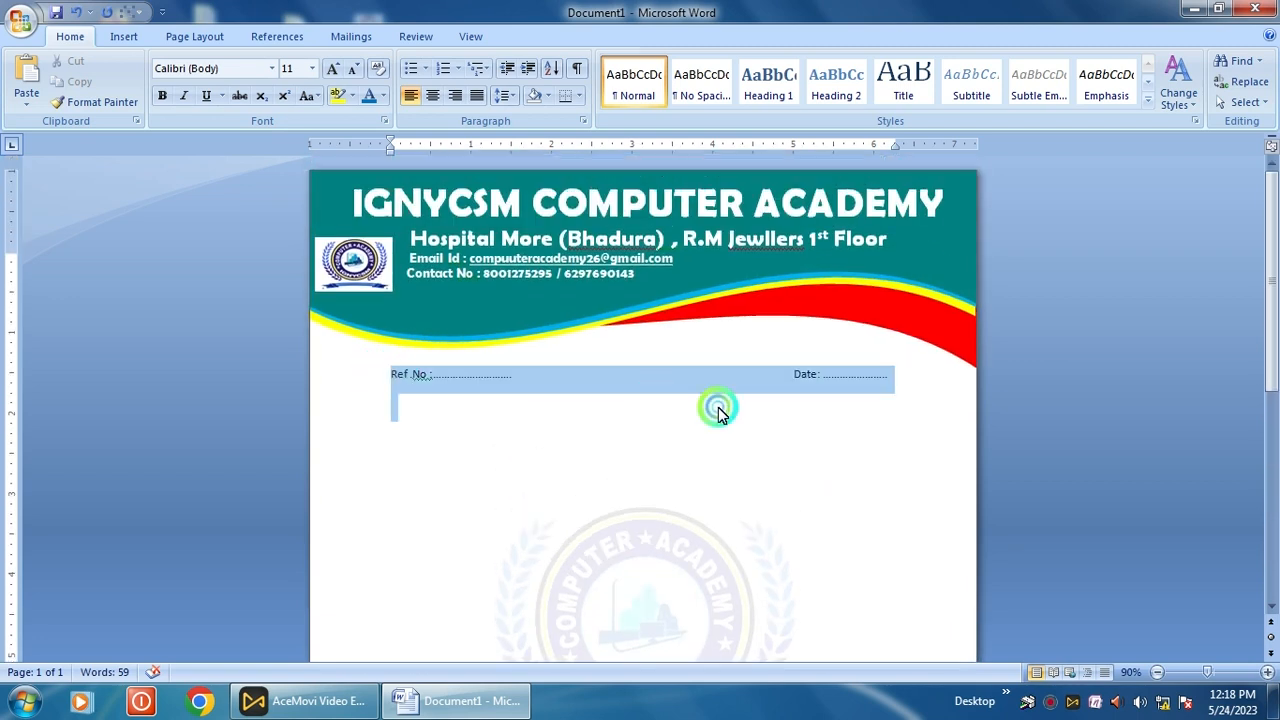
{"action": "left_click", "coordinate": [163, 97]}
Delete extra spaces before Date so it stays on the same line
{"action": "left_click", "coordinate": [771, 443]}
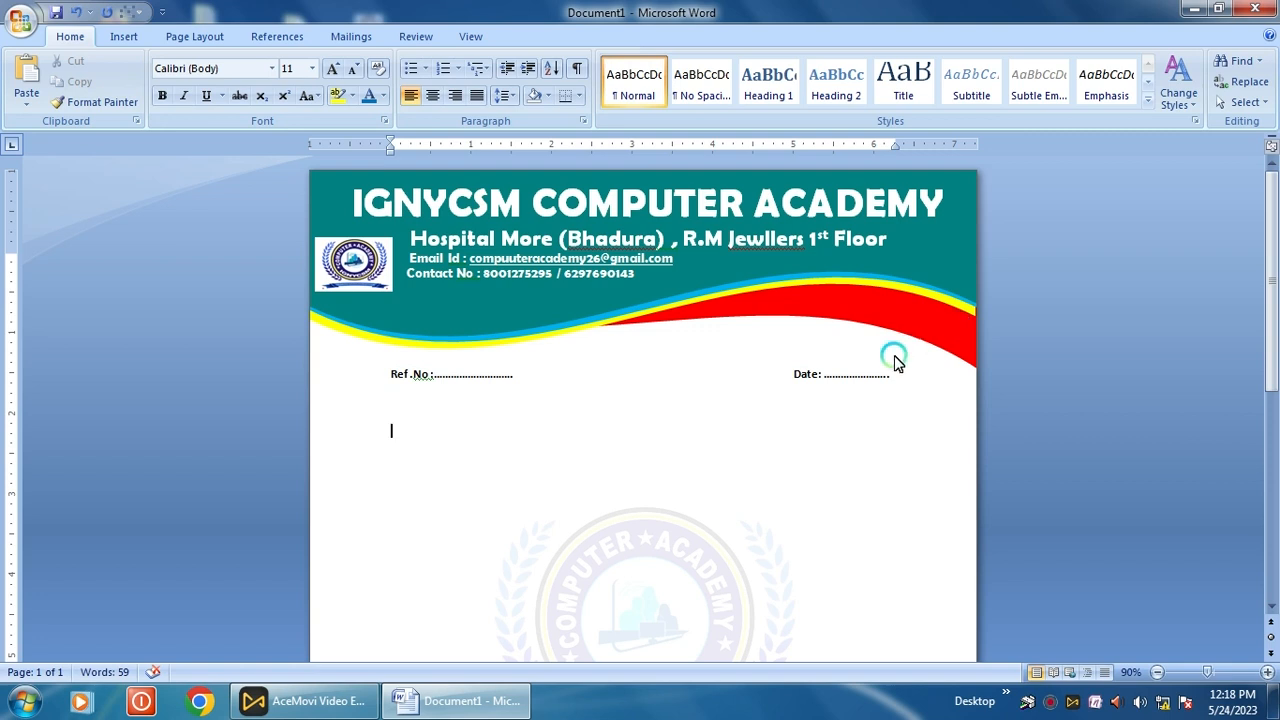
{"action": "left_click", "coordinate": [795, 380]}
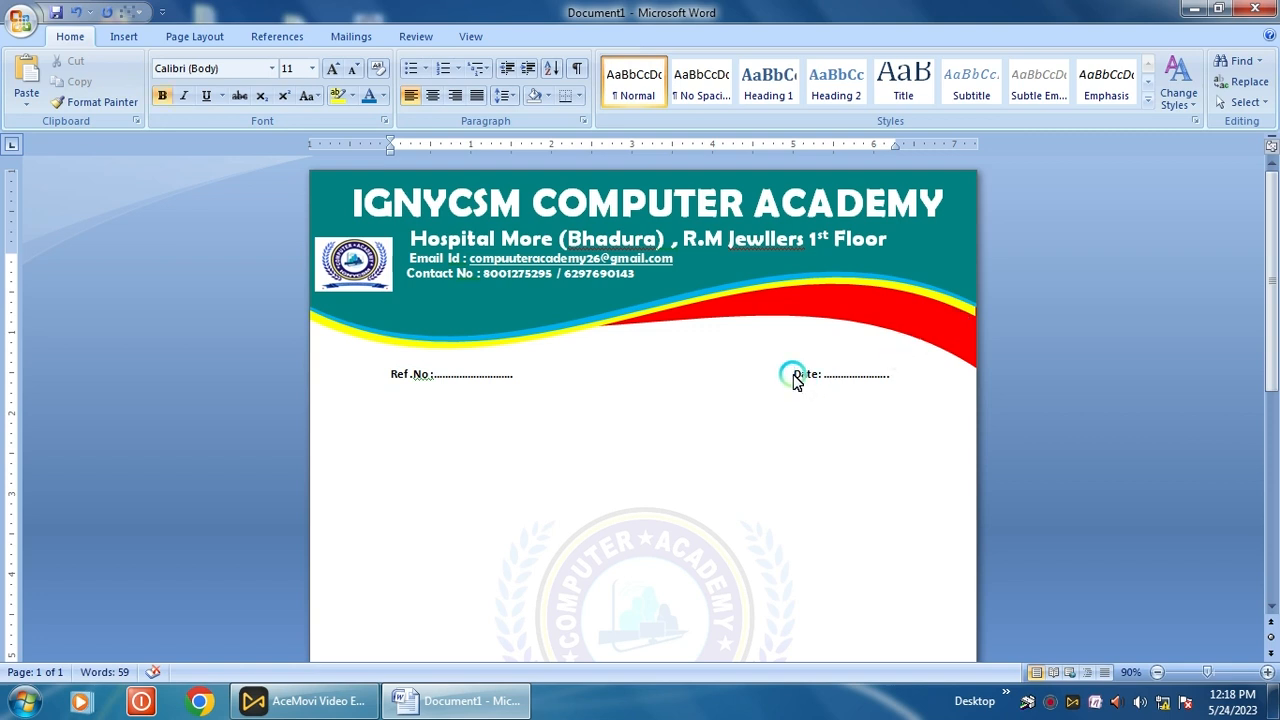
{"action": "key", "text": "BackSpace"}
{"action": "key", "text": "BackSpace"}
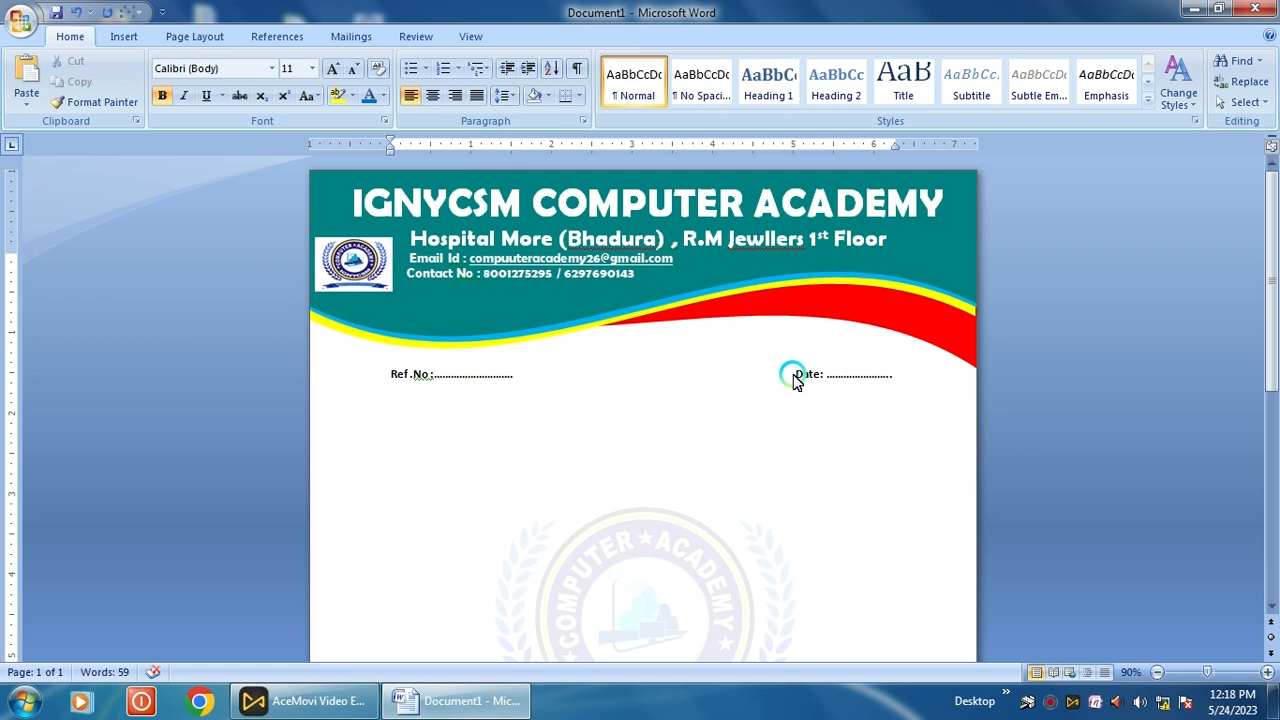